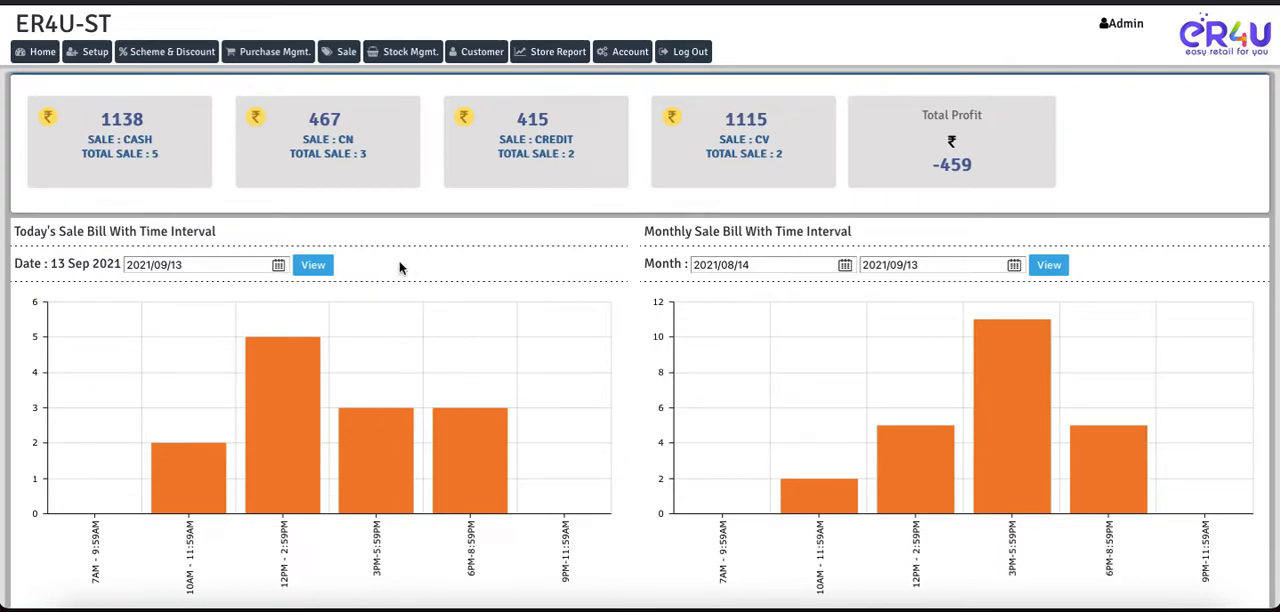
# Step: Open a new sale in Return / Issue Credit Note mode and search the items for barcode "aa01"
pyautogui.click(343, 55)
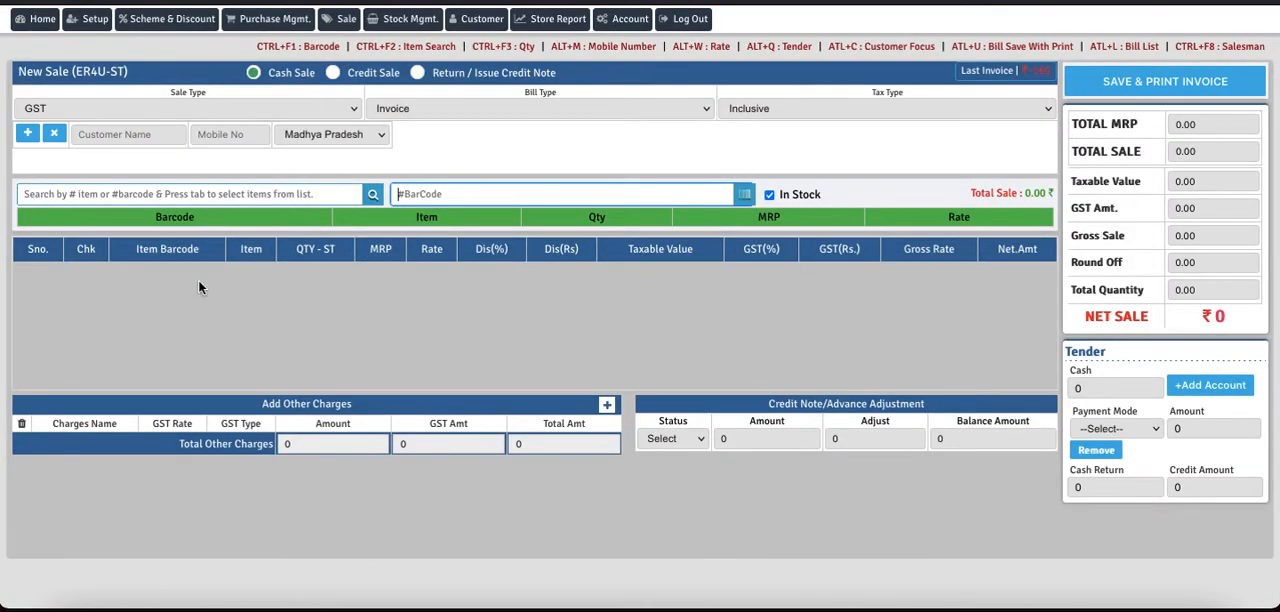
pyautogui.click(417, 73)
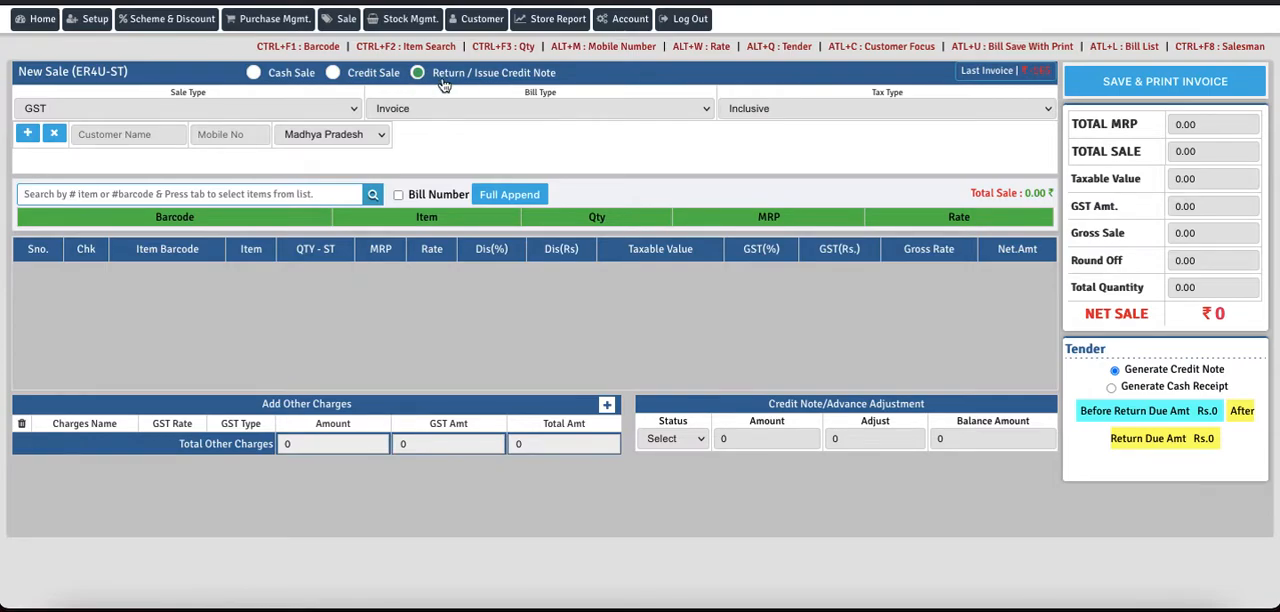
pyautogui.click(220, 197)
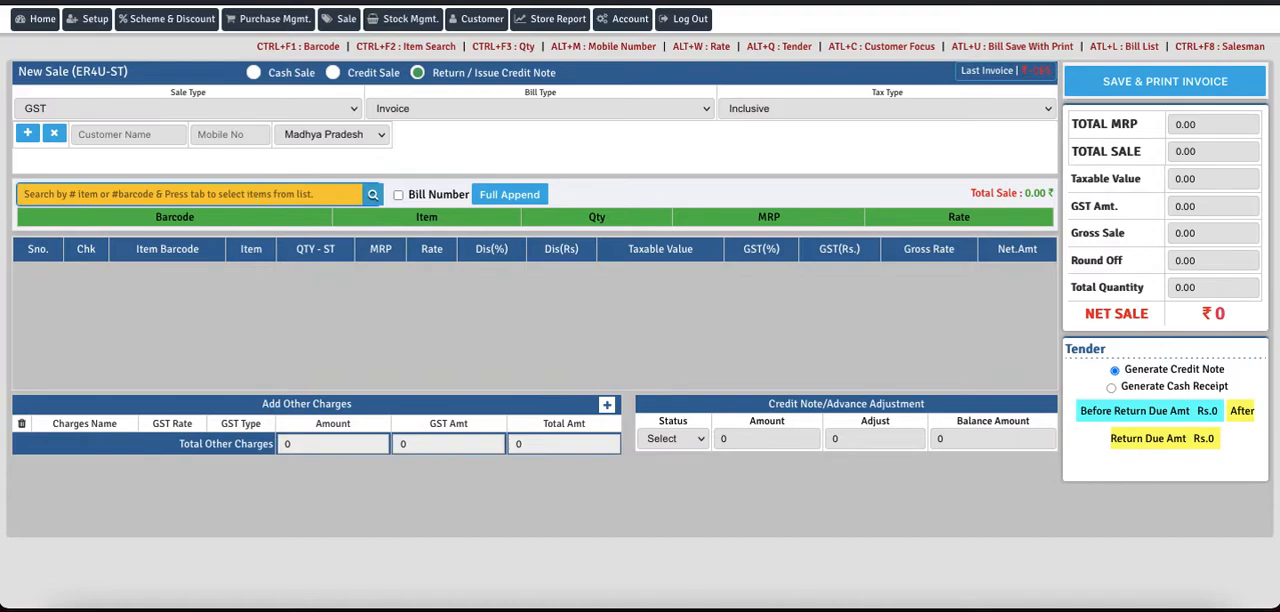
pyautogui.write('aa01')
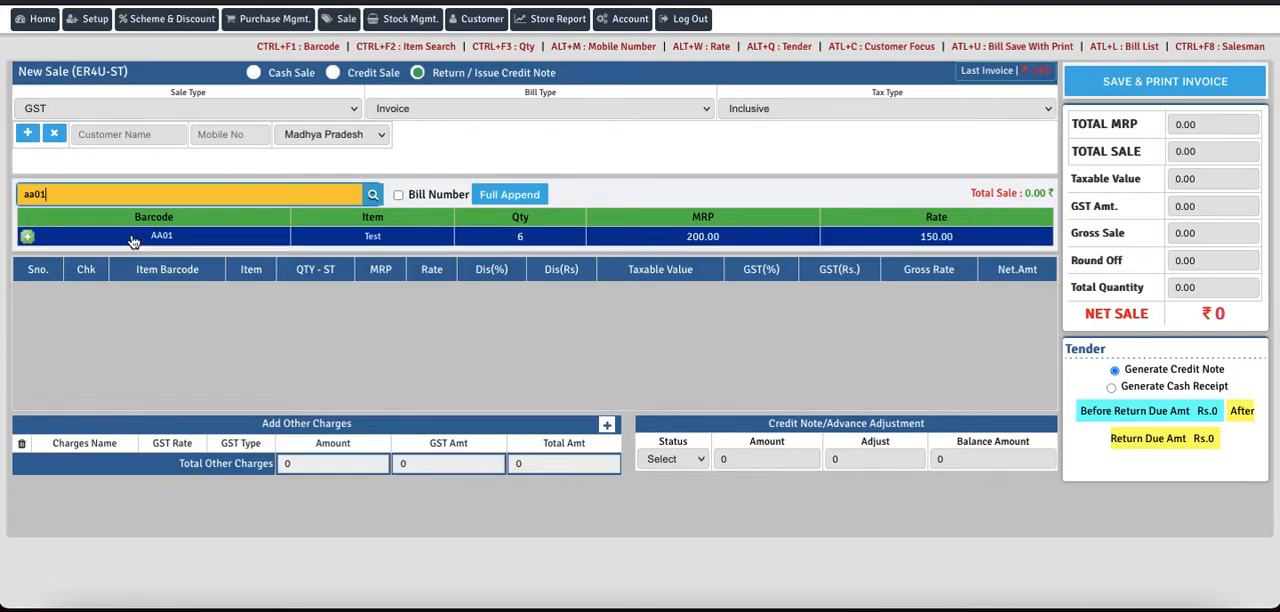
# Step: Search the items for "a", then view the past sales of Item222 (AA02) and close the list
pyautogui.press('BackSpace')
pyautogui.press('BackSpace')
pyautogui.press('BackSpace')
pyautogui.press('BackSpace')
pyautogui.write('a')
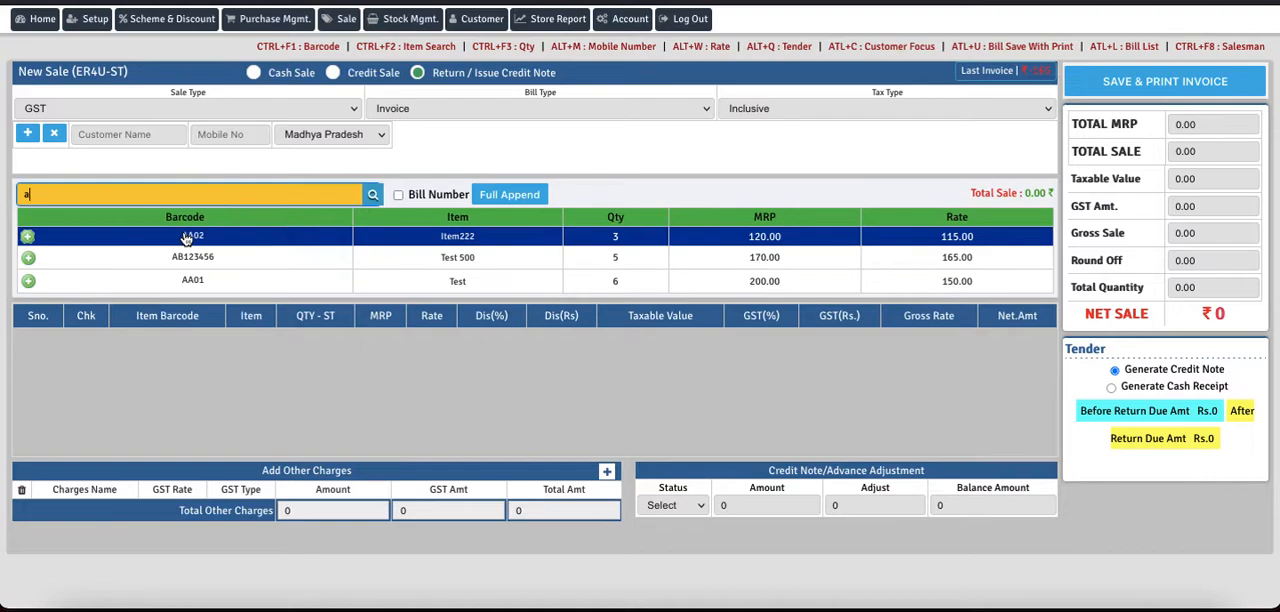
pyautogui.click(28, 238)
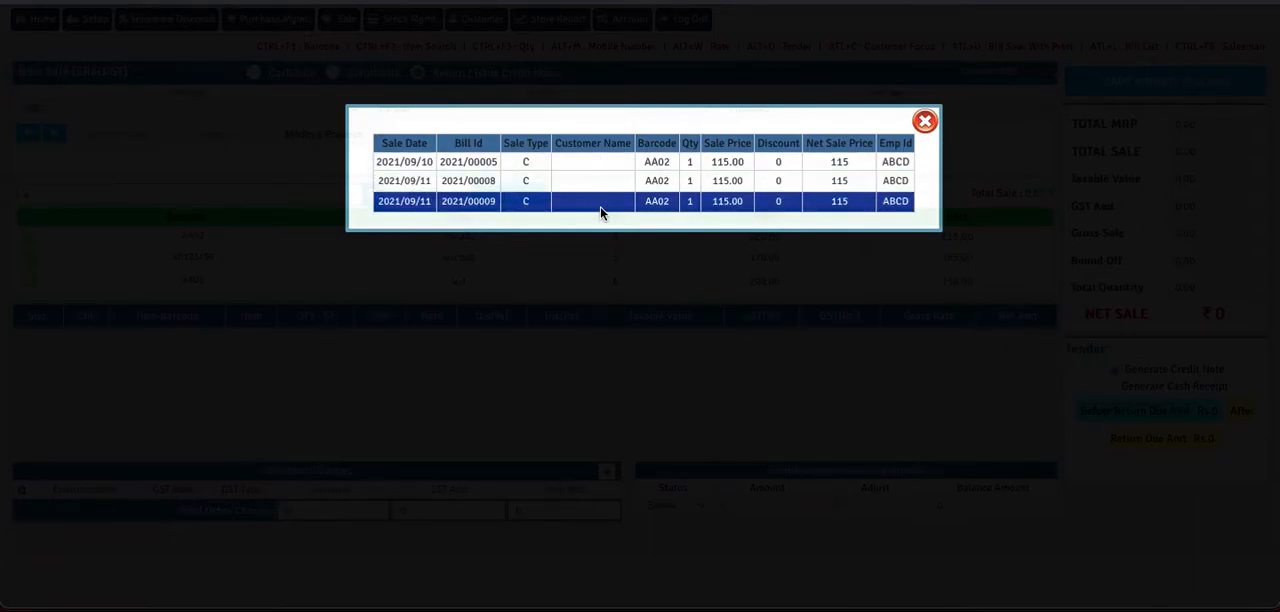
pyautogui.click(924, 127)
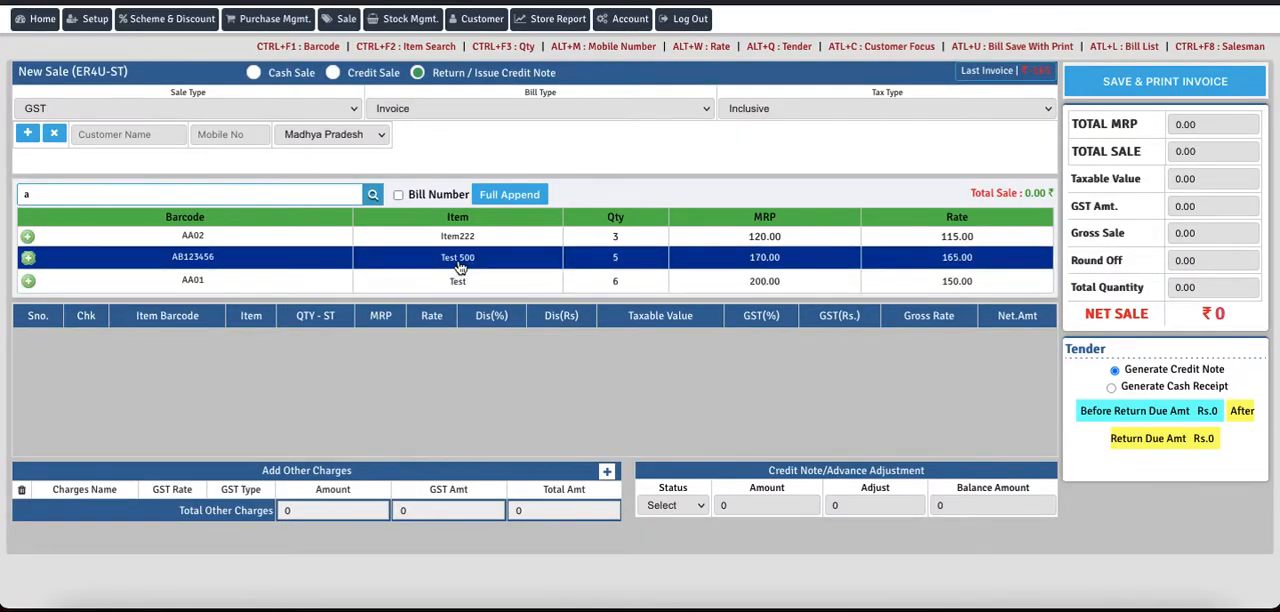
# Step: Add Test 500 (AB123456) to the return from the first 2021/09/11 sale in its sales history
pyautogui.click(28, 259)
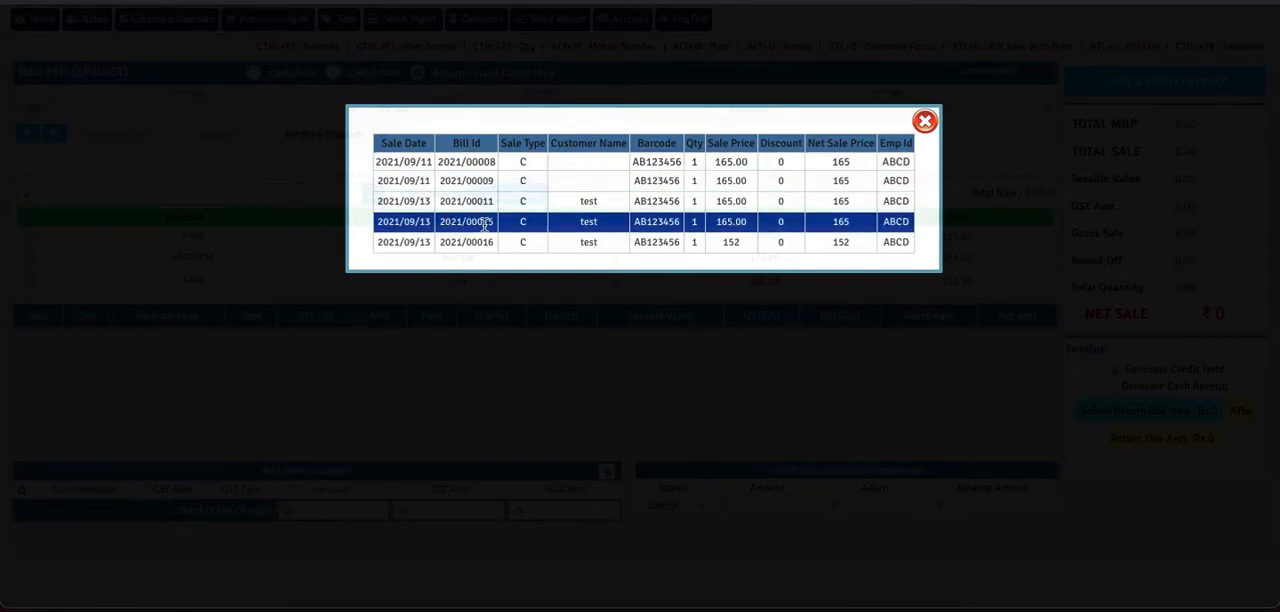
pyautogui.click(585, 171)
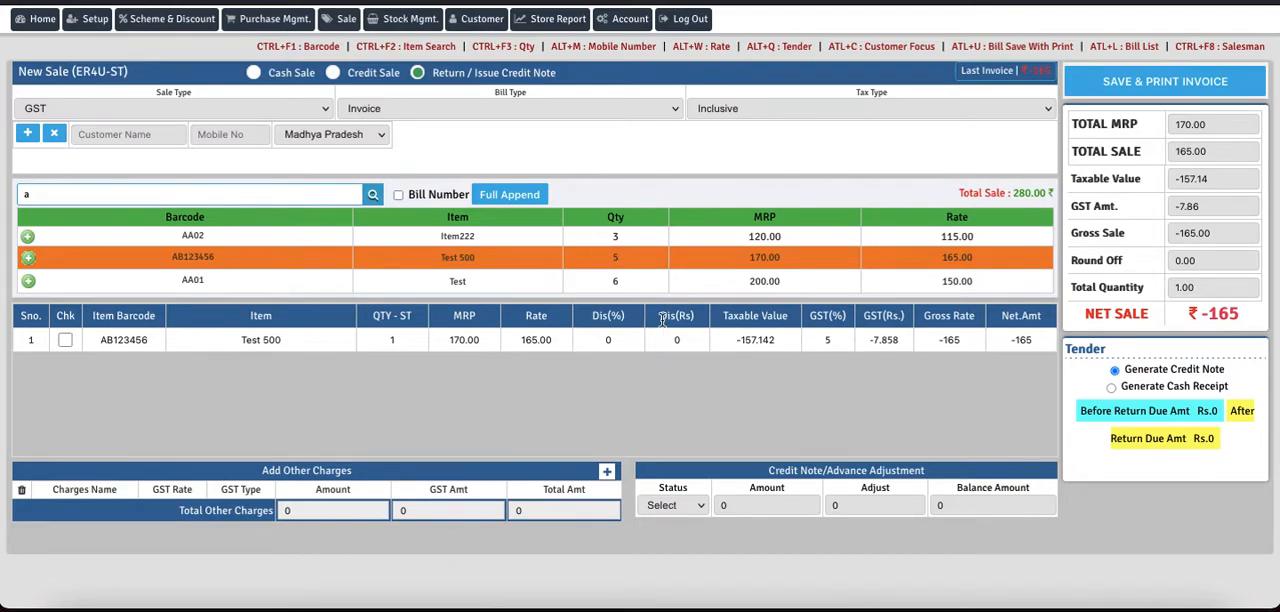
# Step: Create and save a new customer record named "Customer Return" with a mobile number
pyautogui.click(160, 138)
pyautogui.press('Tab')
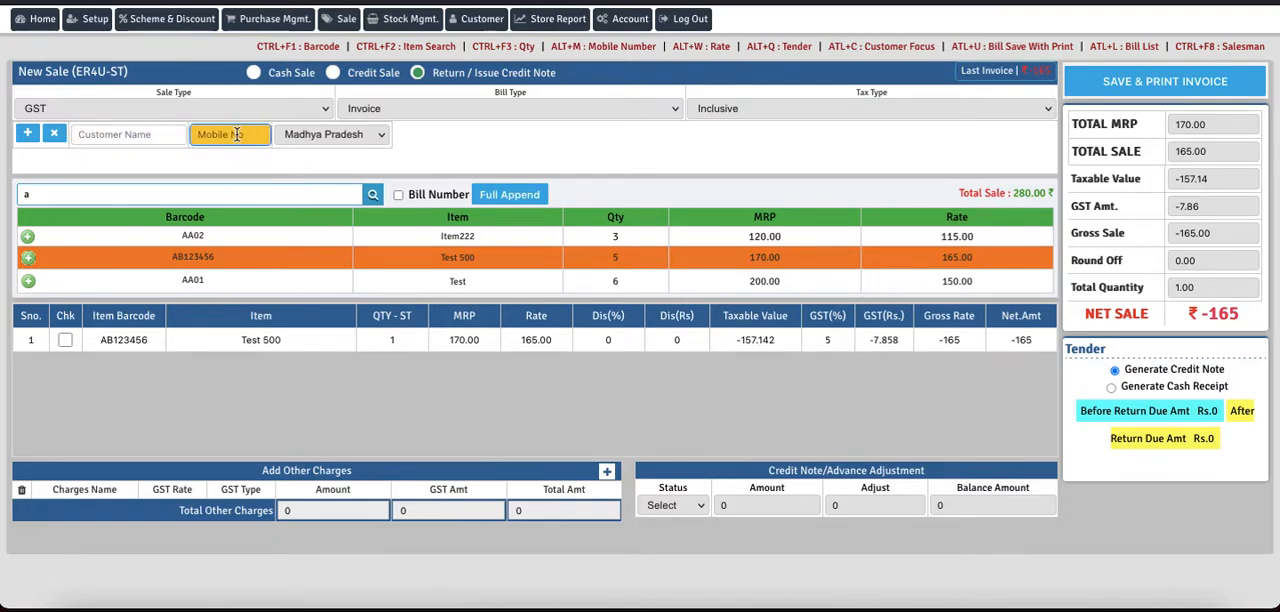
pyautogui.click(154, 141)
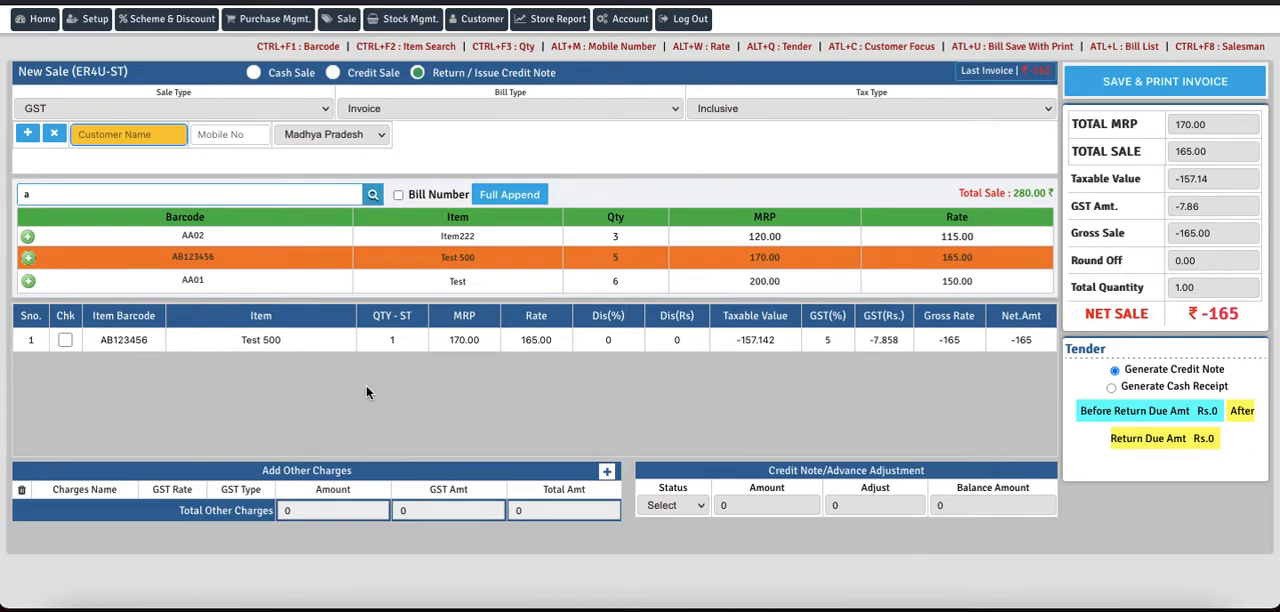
pyautogui.click(29, 135)
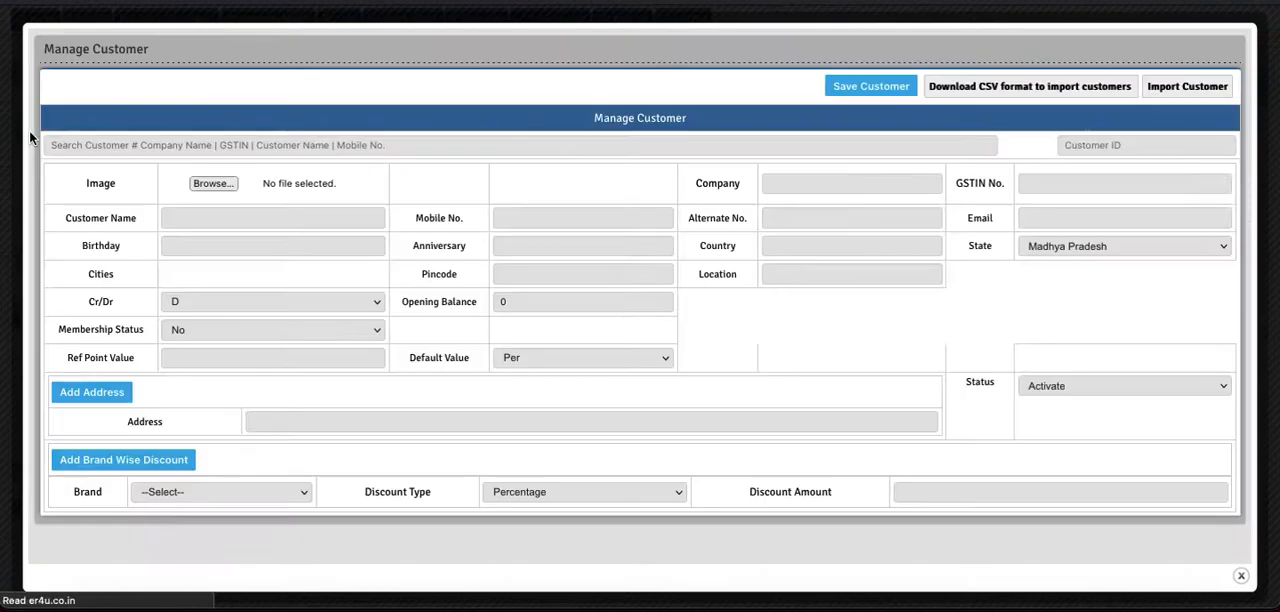
pyautogui.click(220, 219)
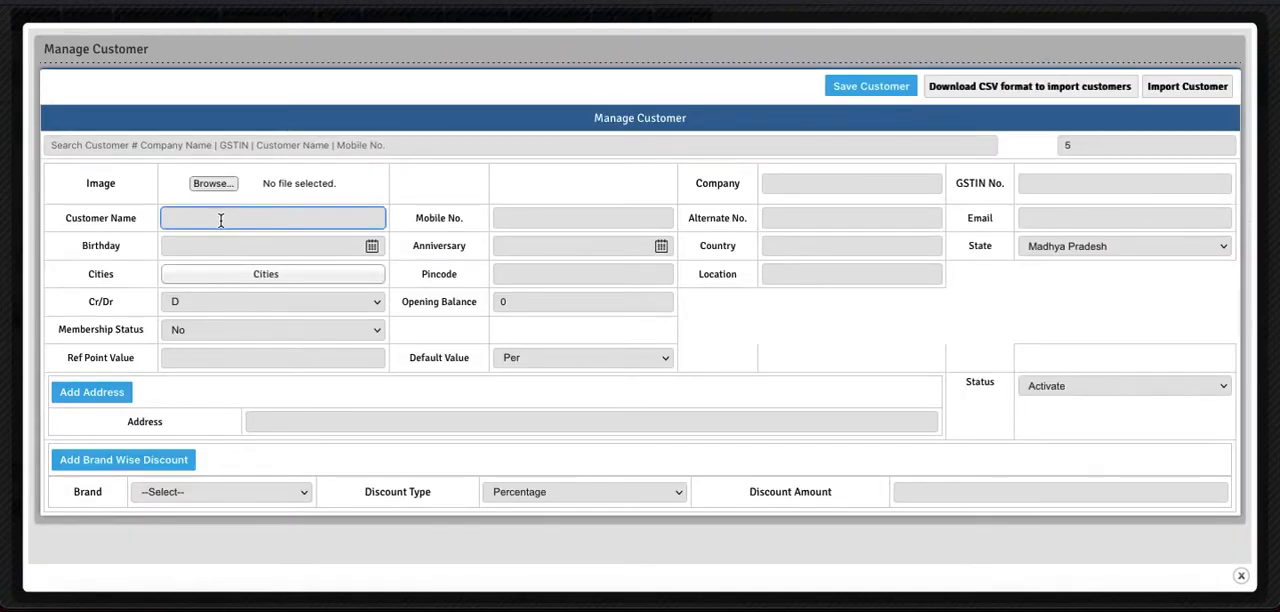
pyautogui.write('Customer Return')
pyautogui.click(537, 220)
pyautogui.write('787878')
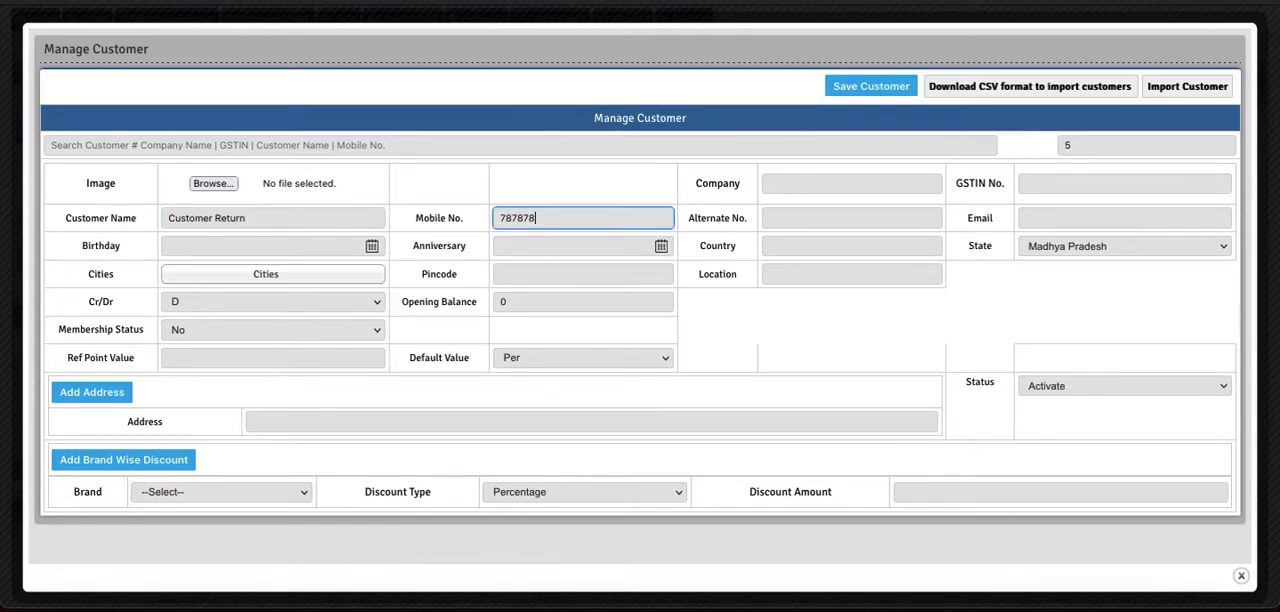
pyautogui.click(855, 89)
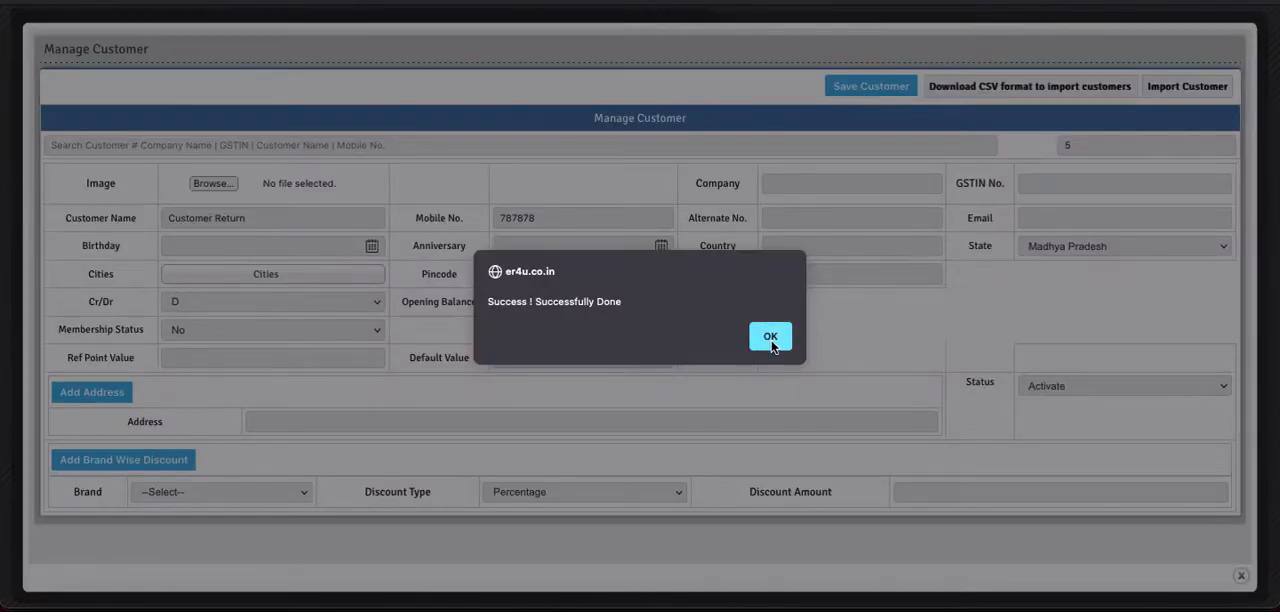
pyautogui.click(772, 334)
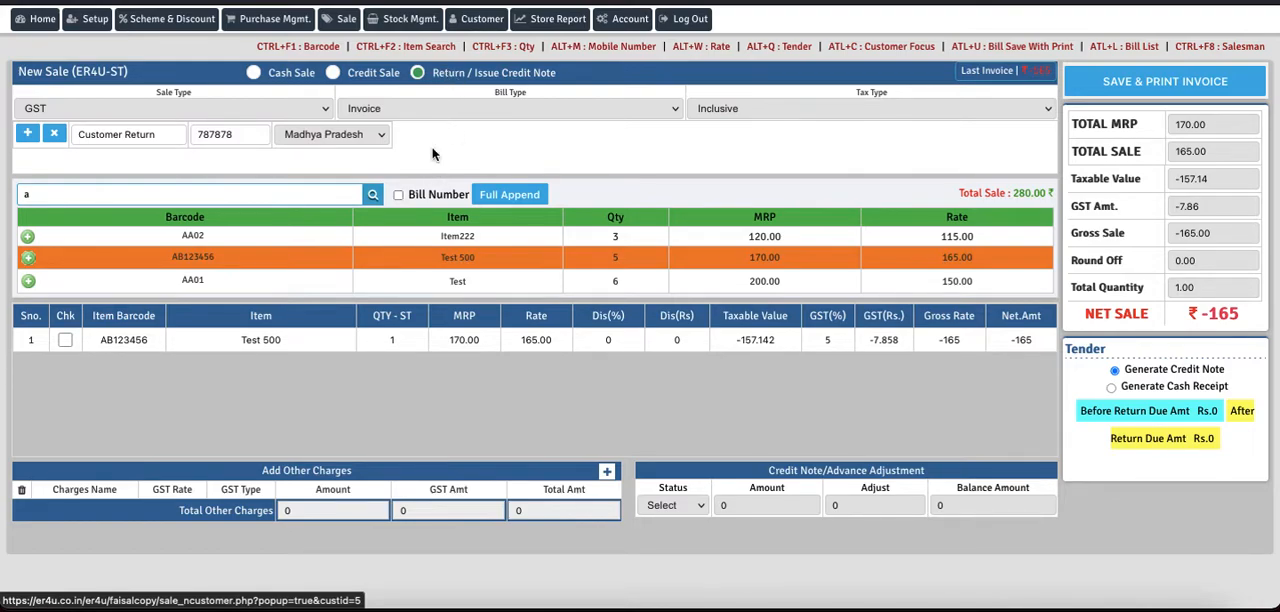
# Step: Discard the unsaved return by reloading the page and set the blank sale to Return / Issue Credit Note
pyautogui.press('super+r')
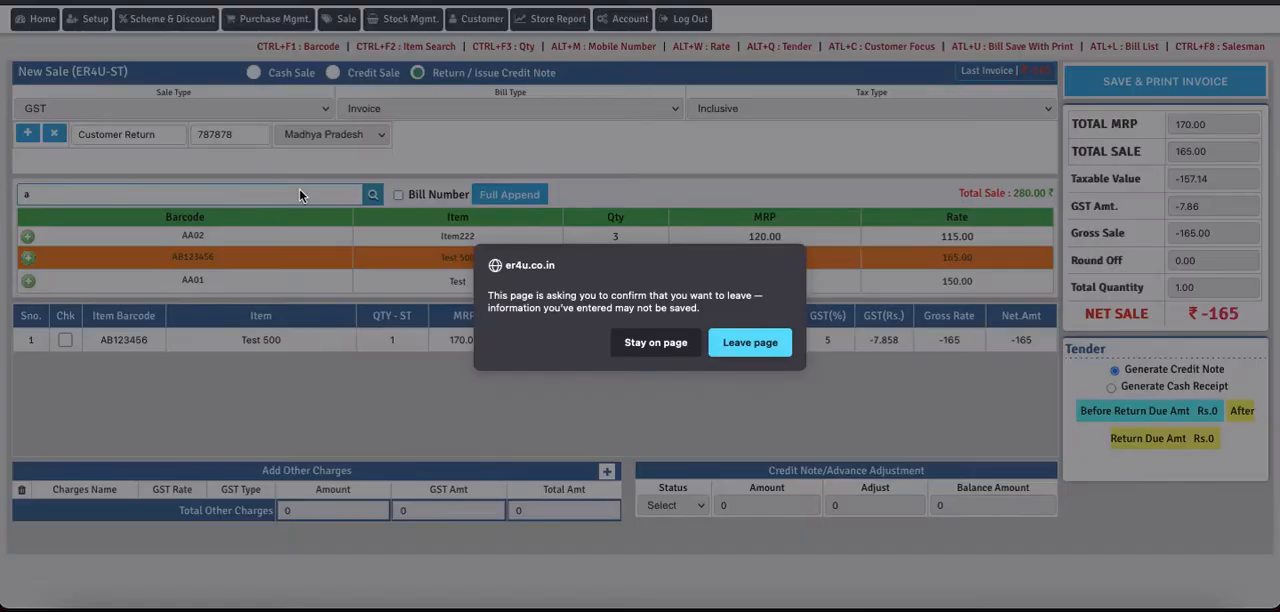
pyautogui.click(765, 346)
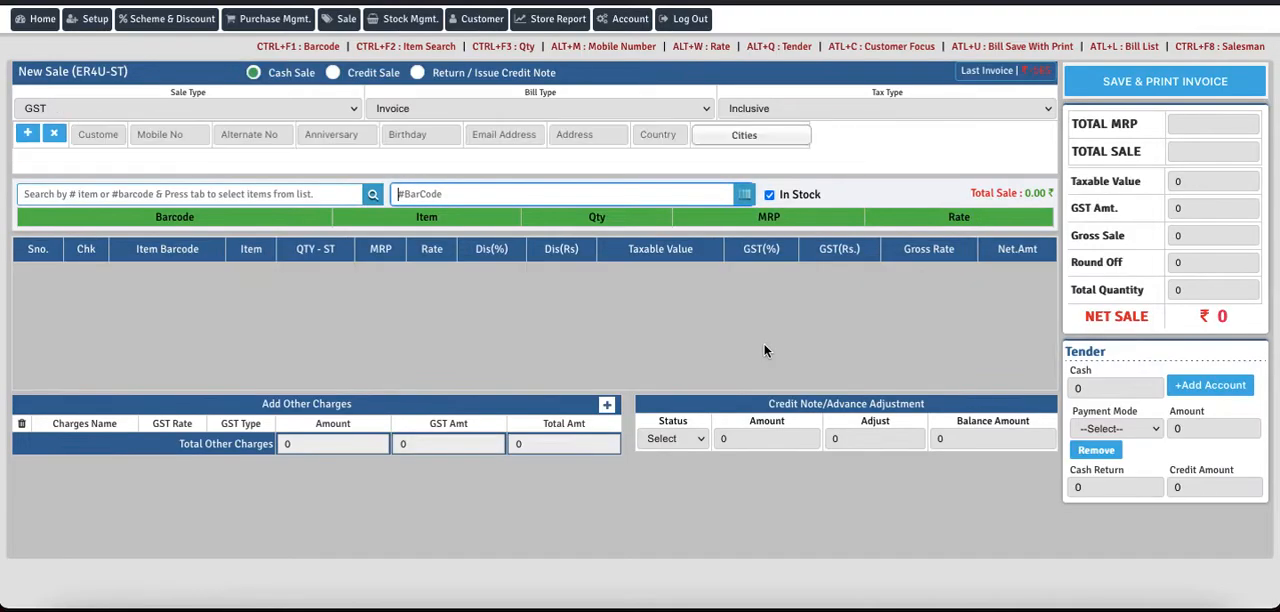
pyautogui.click(418, 74)
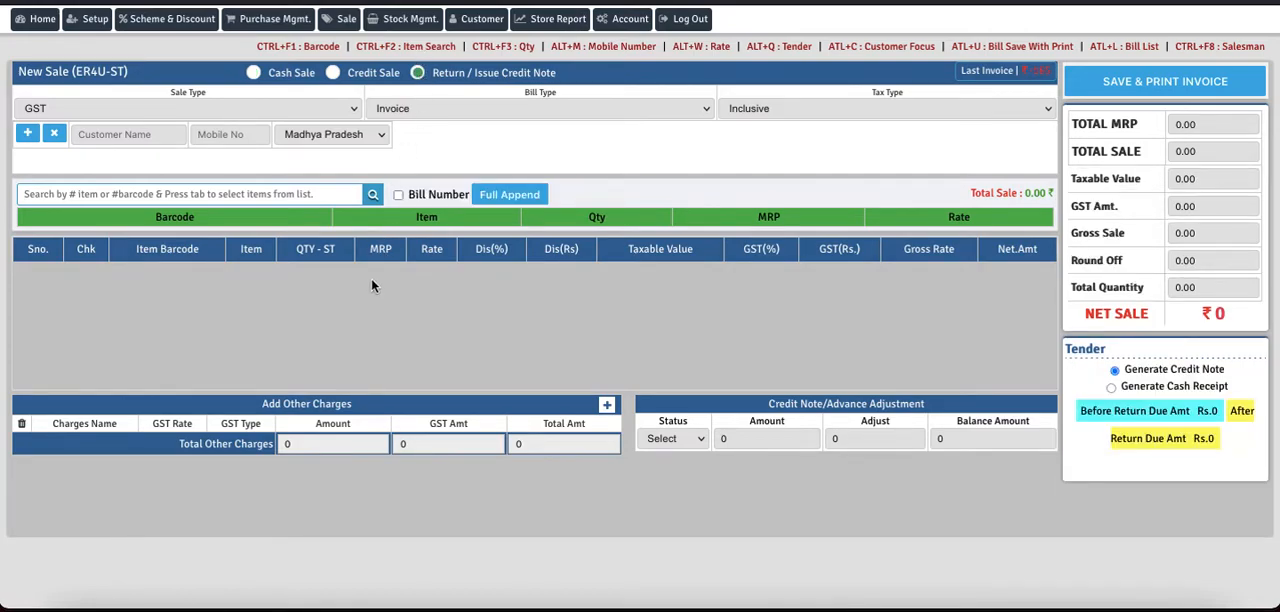
# Step: Enable lookup by Bill Number and search for the bill number of the sale being returned
pyautogui.click(398, 196)
pyautogui.click(189, 196)
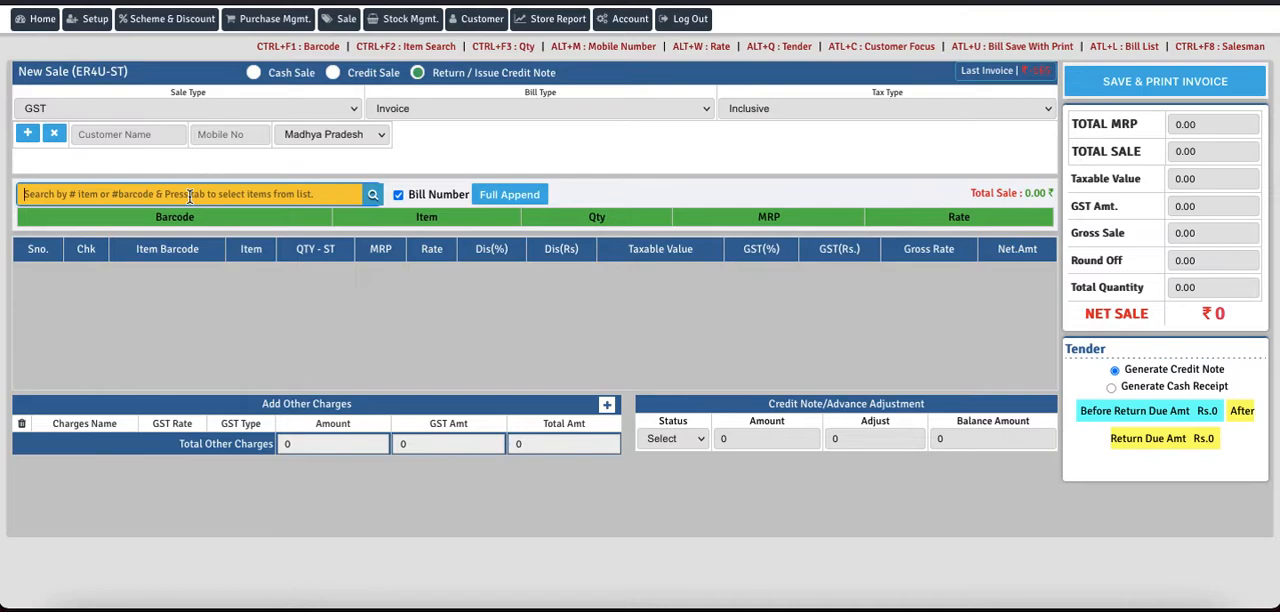
pyautogui.write('2021')
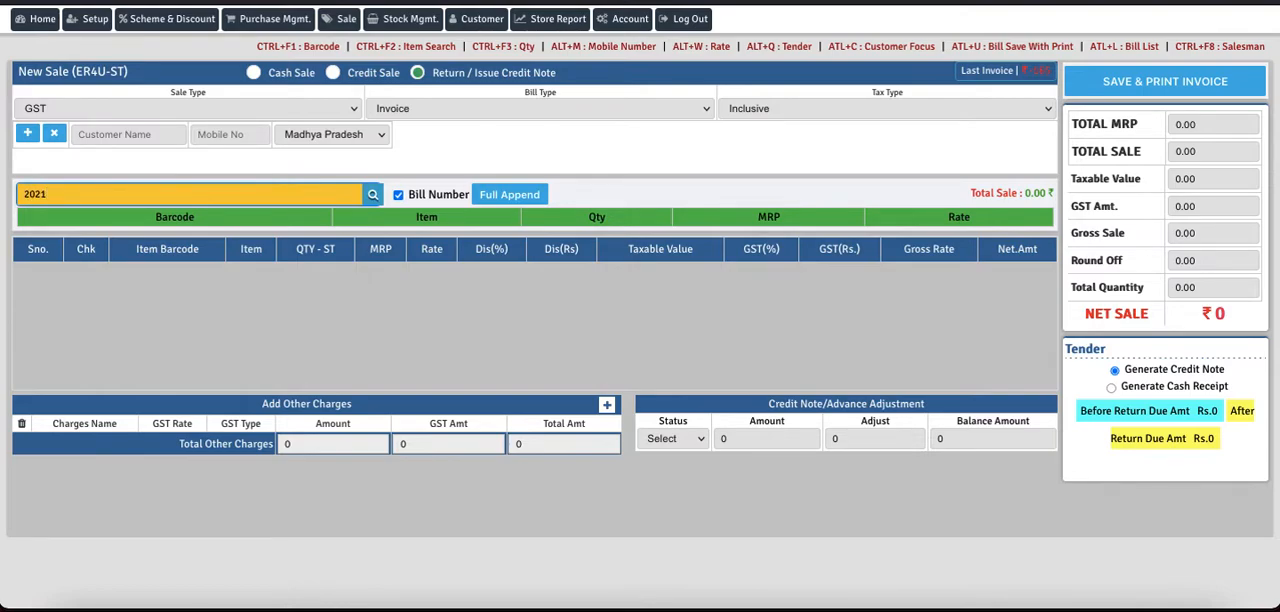
pyautogui.write('/00007')
pyautogui.click(370, 197)
pyautogui.press('BackSpace')
pyautogui.write('11')
pyautogui.press('Return')
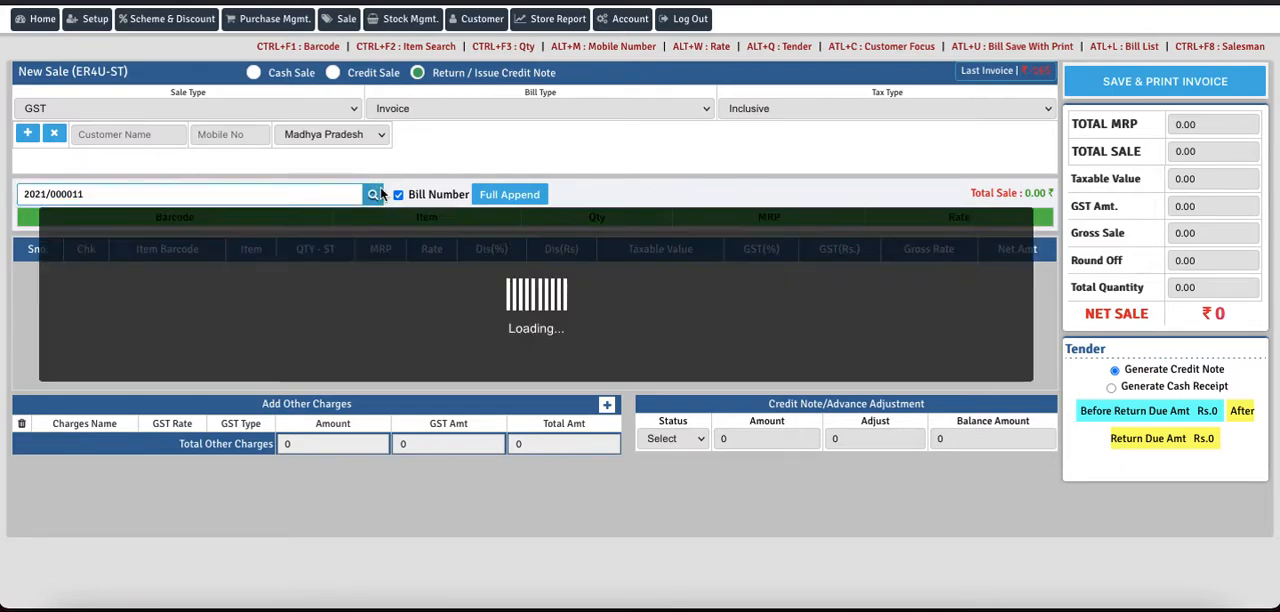
pyautogui.press('BackSpace')
pyautogui.press('BackSpace')
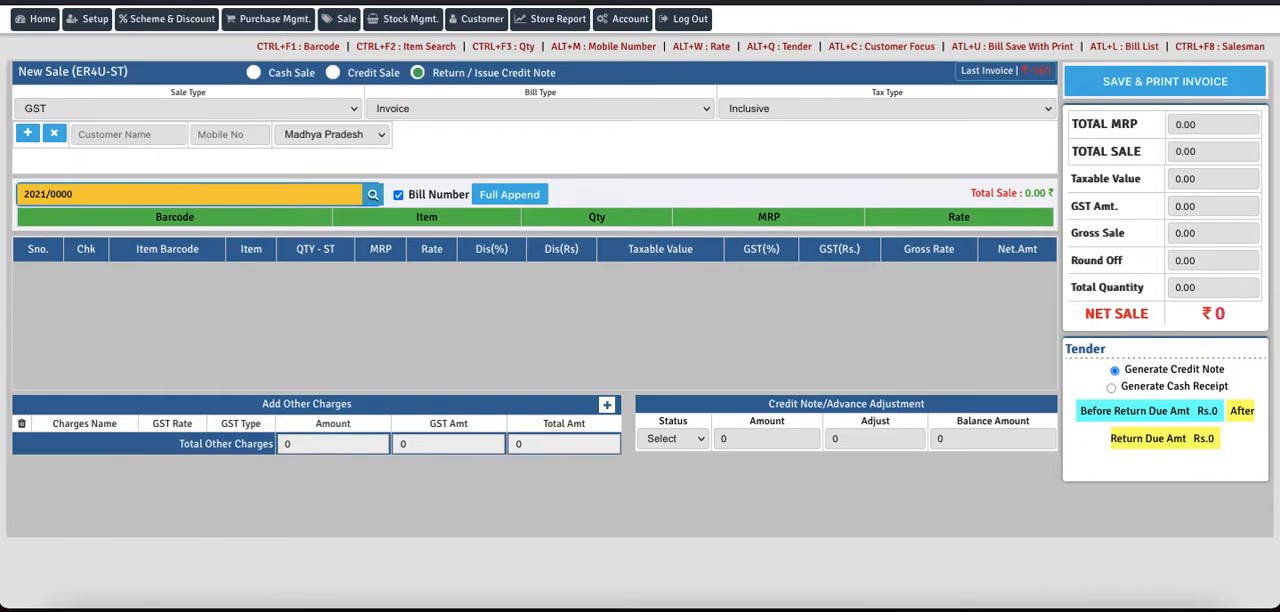
pyautogui.write('11')
pyautogui.click(372, 195)
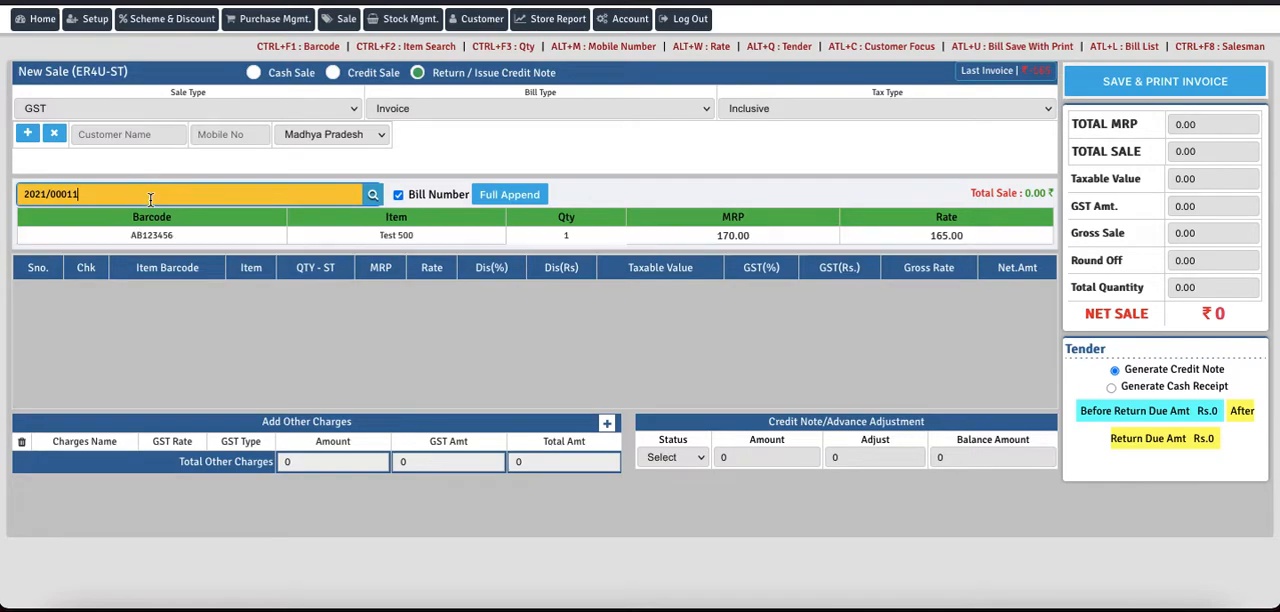
# Step: Add the bill's Test 500 item (AB123456) to the return with quantity 1
pyautogui.click(395, 240)
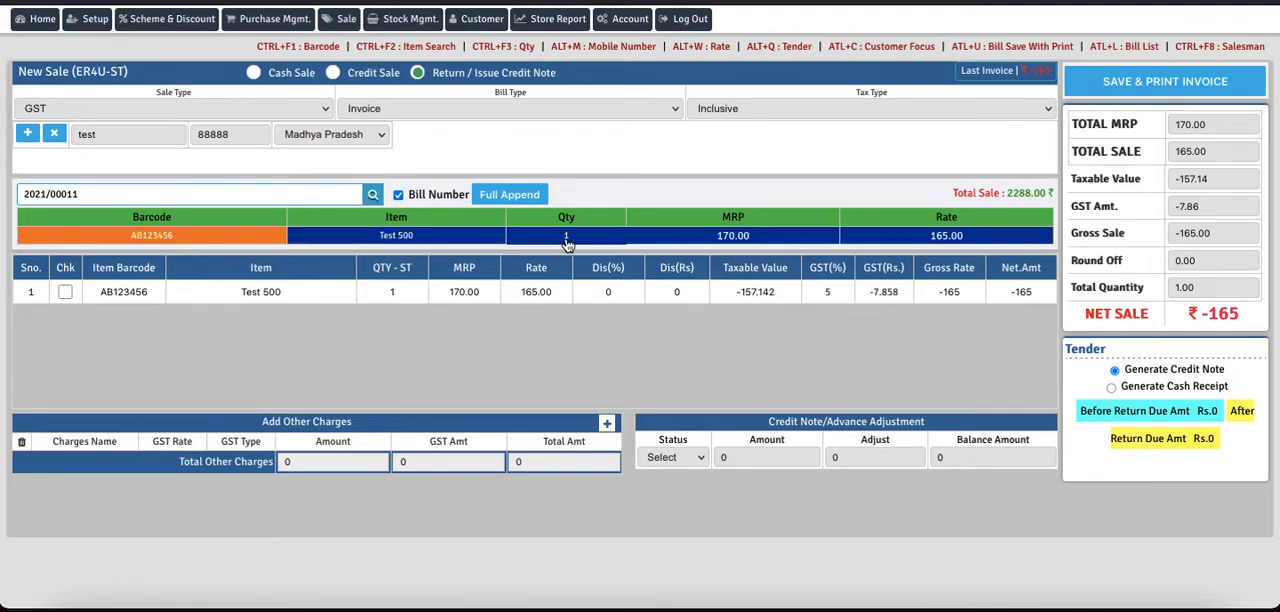
pyautogui.click(402, 292)
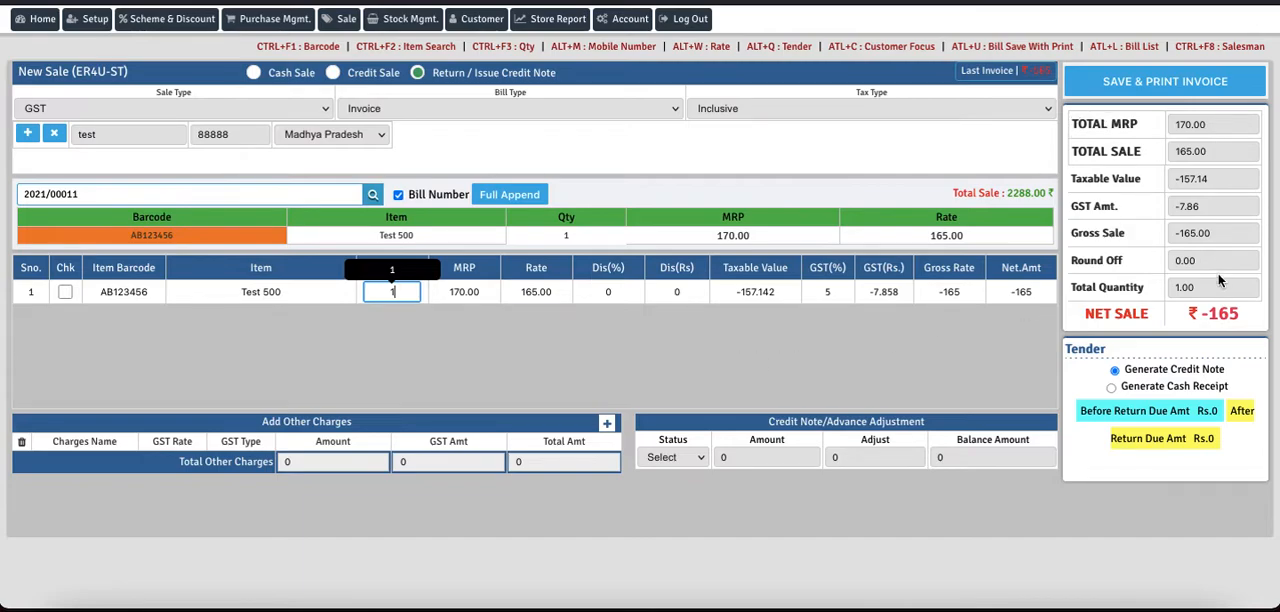
pyautogui.press('Return')
pyautogui.moveTo(1196, 288); pyautogui.dragTo(1171, 288)
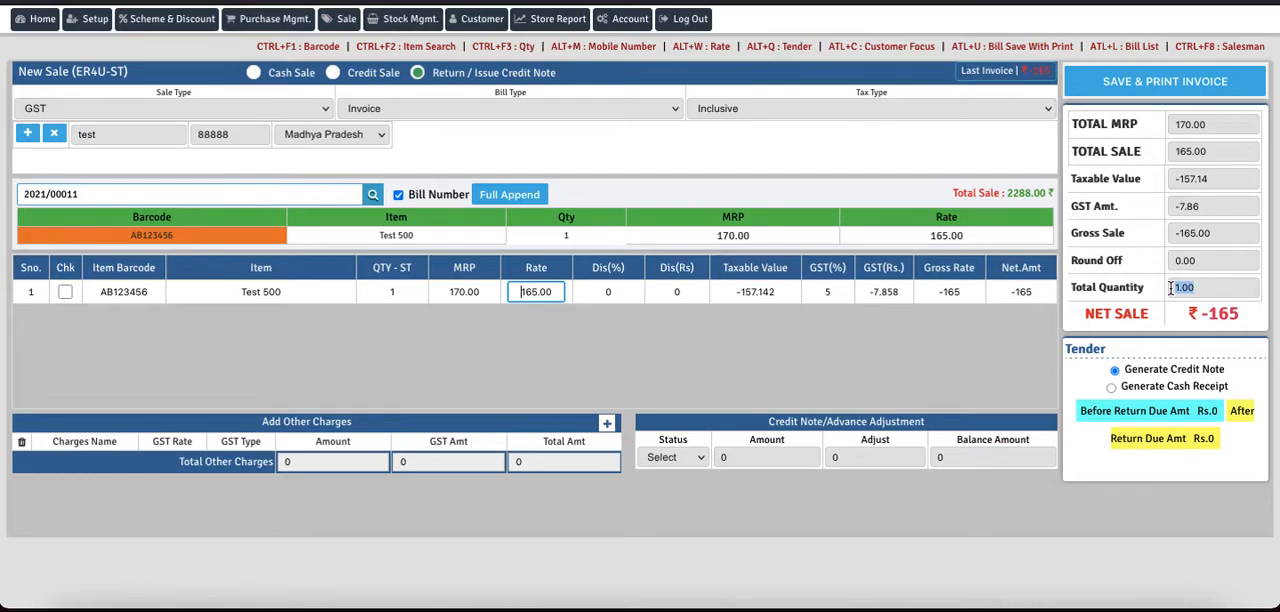
pyautogui.click(1244, 317)
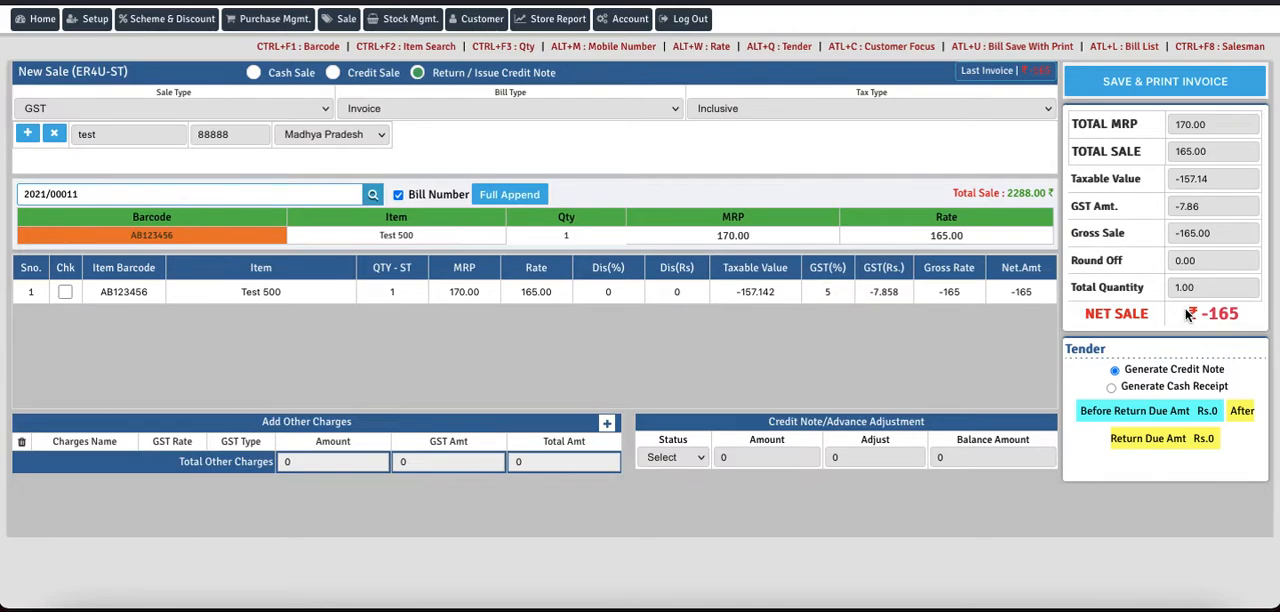
# Step: Set the return's tender option to Generate Cash Receipt
pyautogui.moveTo(1104, 349); pyautogui.dragTo(1069, 350)
pyautogui.click(1111, 389)
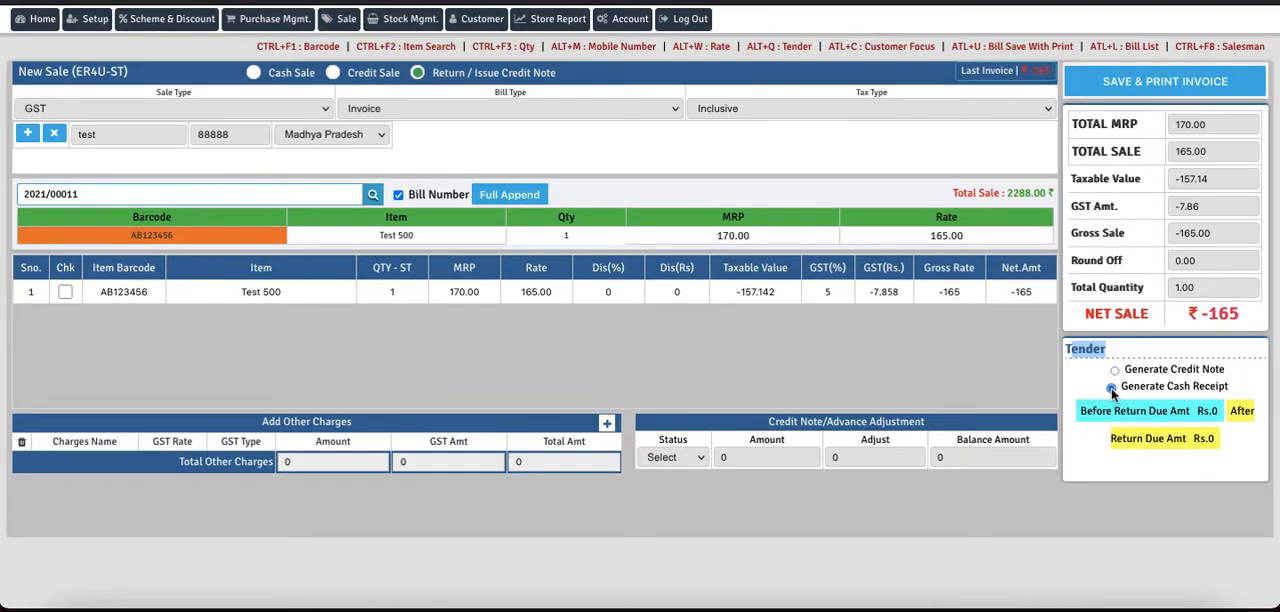
pyautogui.moveTo(1121, 387); pyautogui.dragTo(1230, 390)
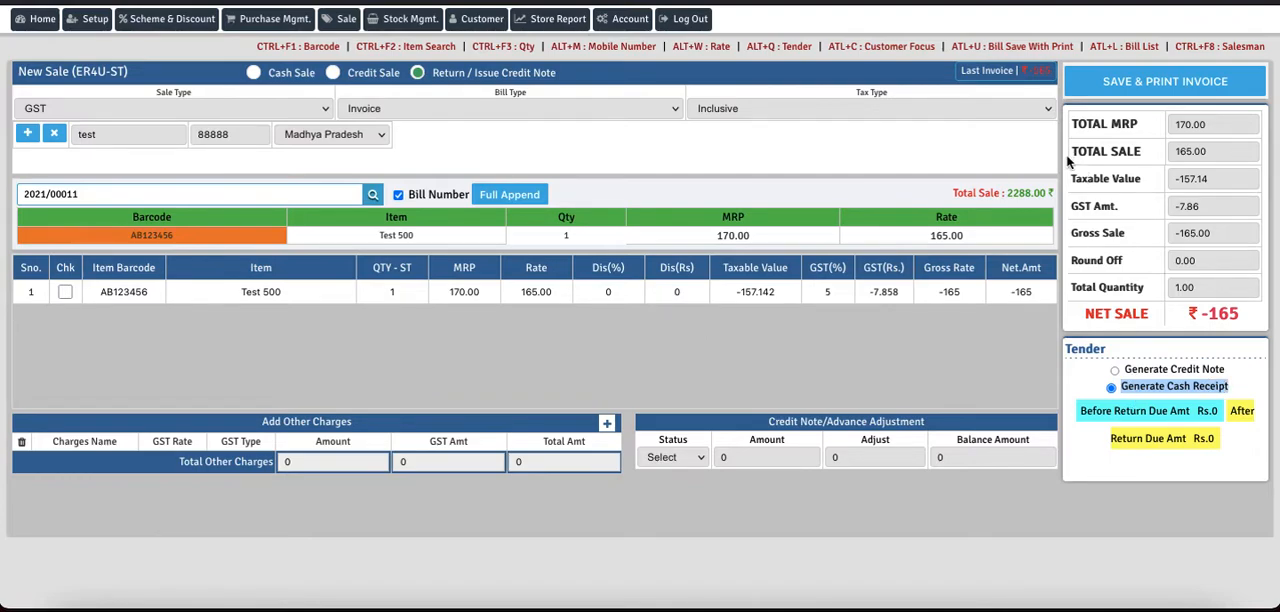
# Step: Save the return invoice, confirm it, and dismiss its print preview without saving a PDF
pyautogui.click(1148, 88)
pyautogui.click(766, 340)
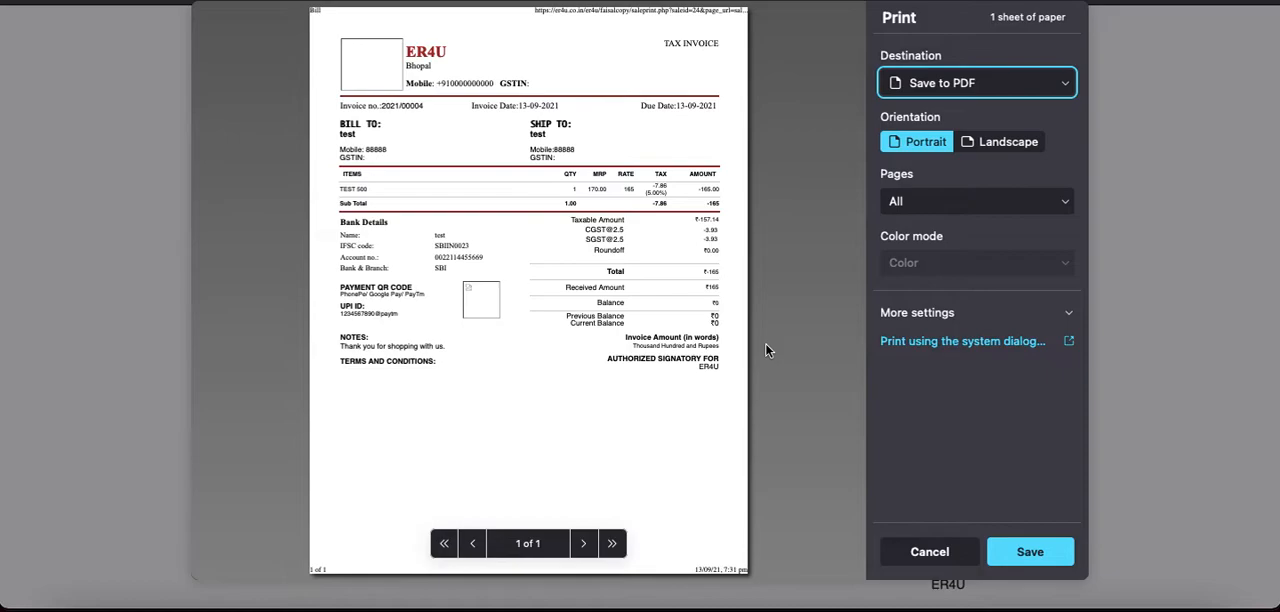
pyautogui.click(929, 552)
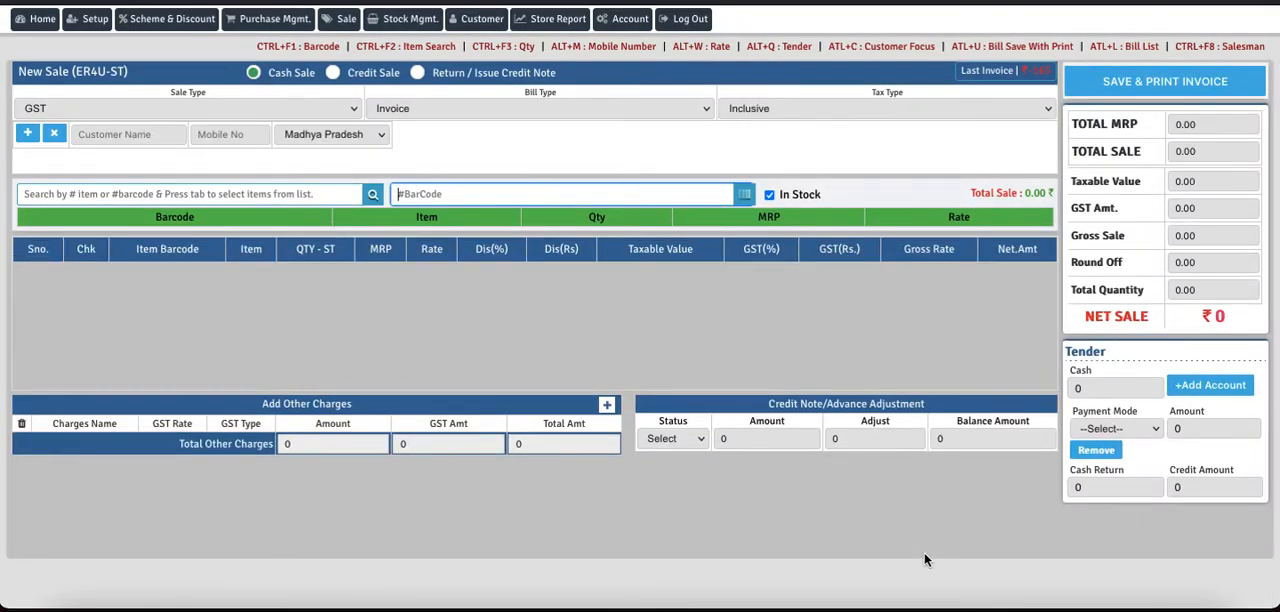
# Step: Switch the sale to Return / Issue Credit Note and add the Test item (AA01) from its 2021/09/09 sale priced 1000
pyautogui.click(417, 73)
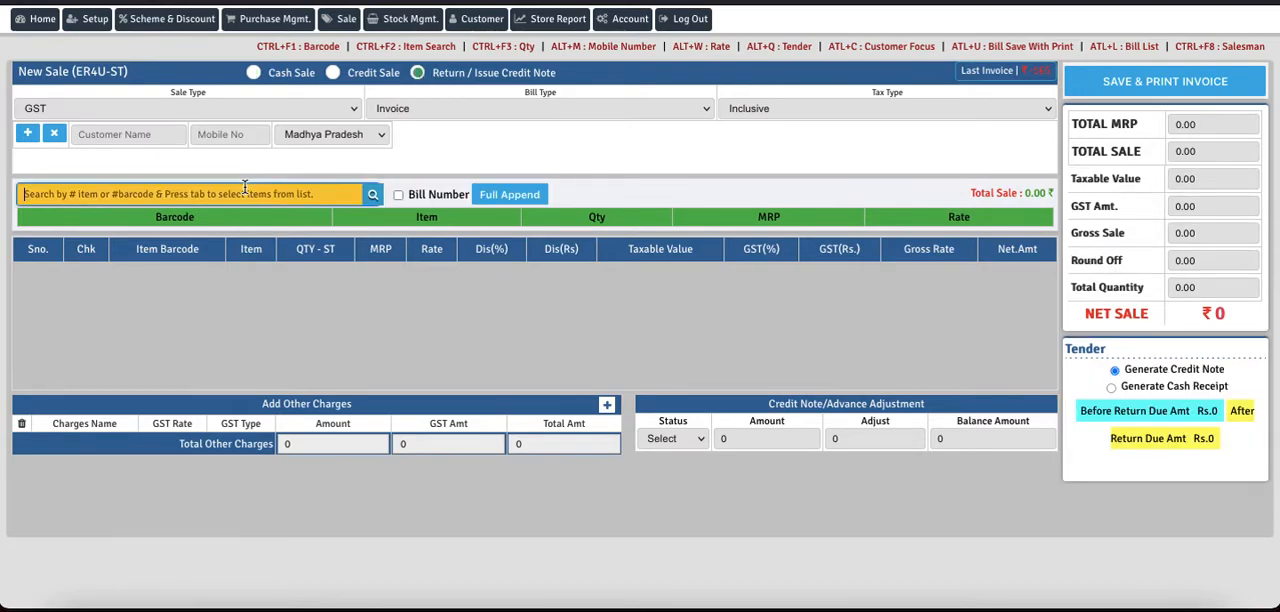
pyautogui.write('a')
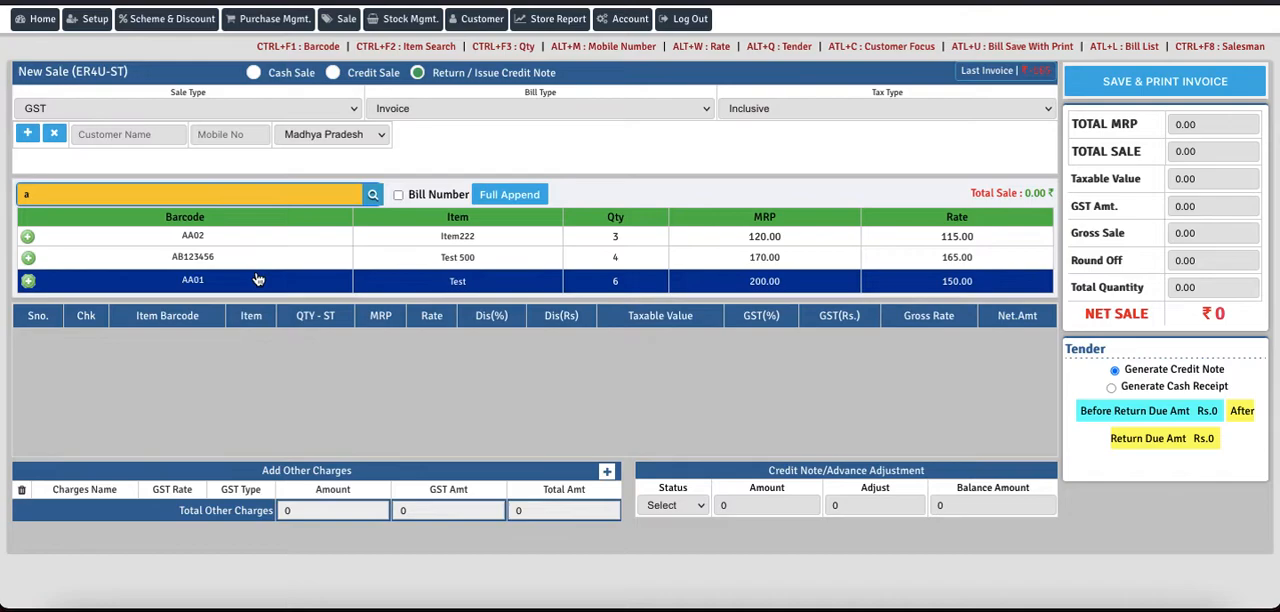
pyautogui.click(29, 284)
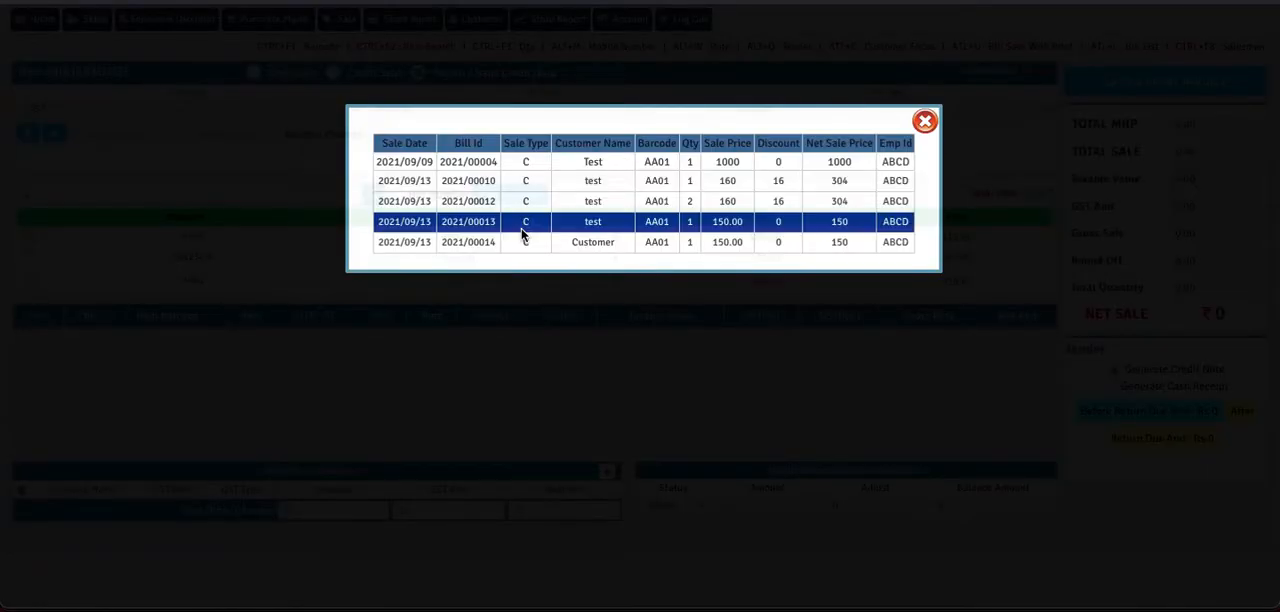
pyautogui.click(593, 162)
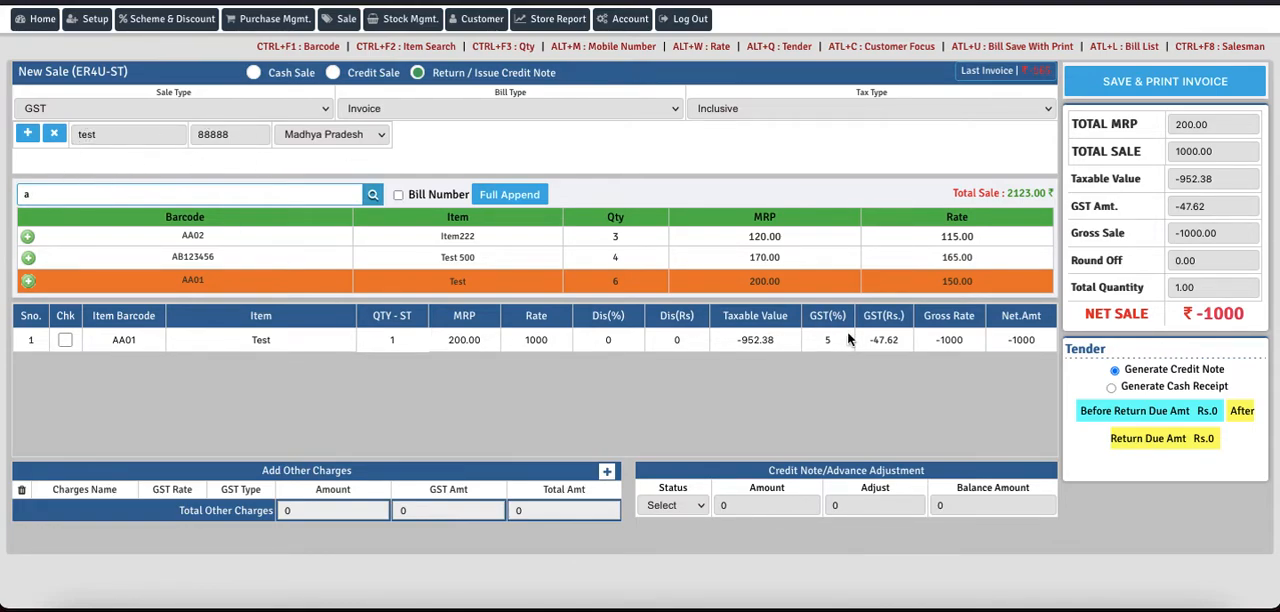
# Step: Save the return with Generate Credit Note as the tender option, confirm it, and dismiss its print preview without saving a PDF
pyautogui.moveTo(1246, 316); pyautogui.dragTo(1192, 316)
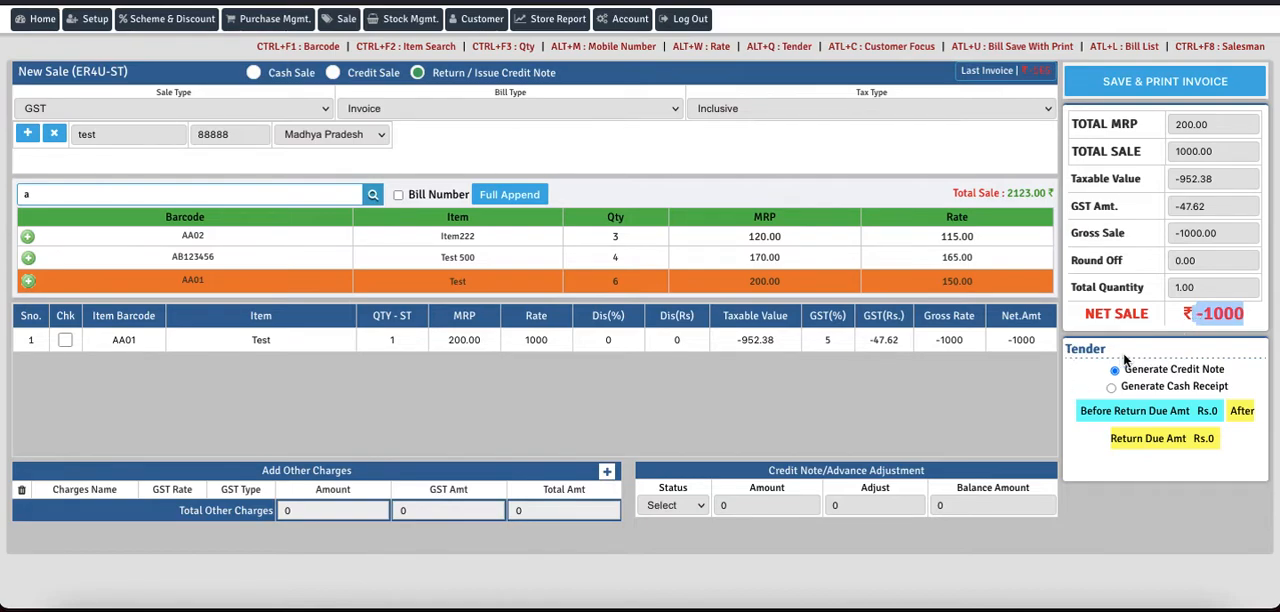
pyautogui.moveTo(1224, 368); pyautogui.dragTo(1174, 366)
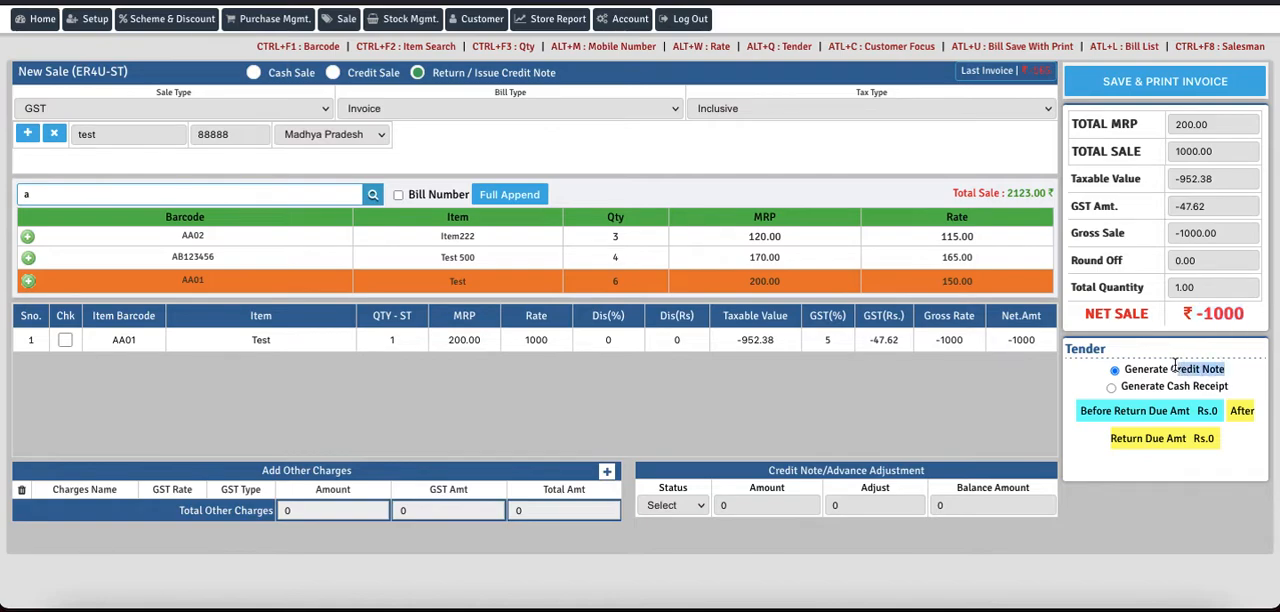
pyautogui.click(1084, 372)
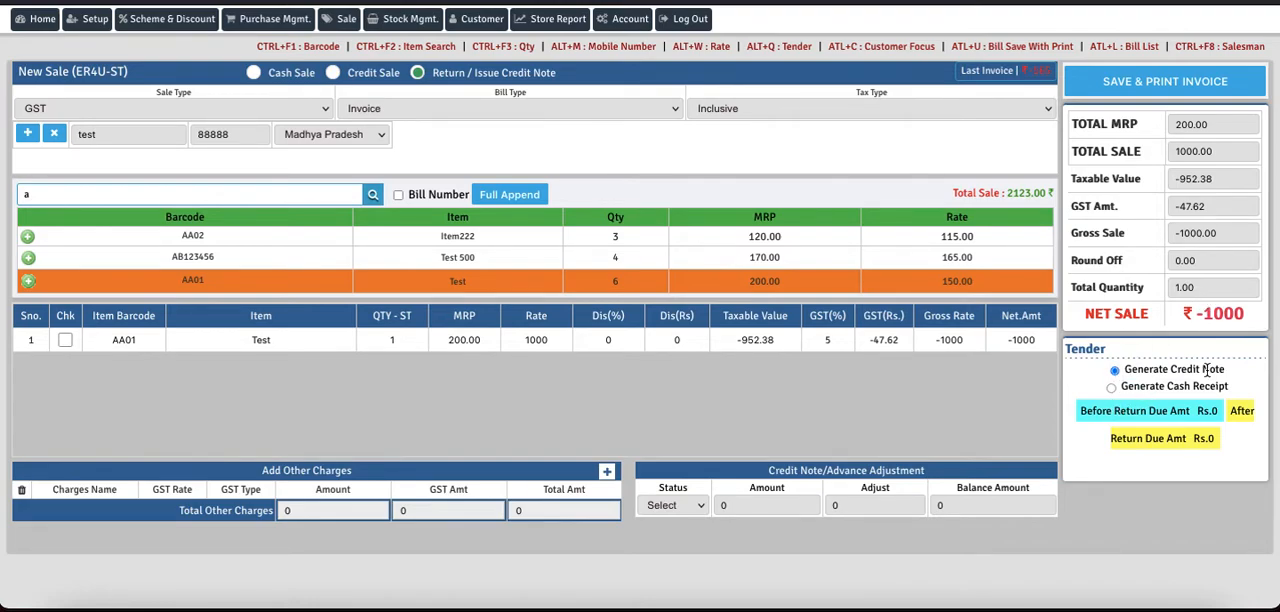
pyautogui.click(1147, 78)
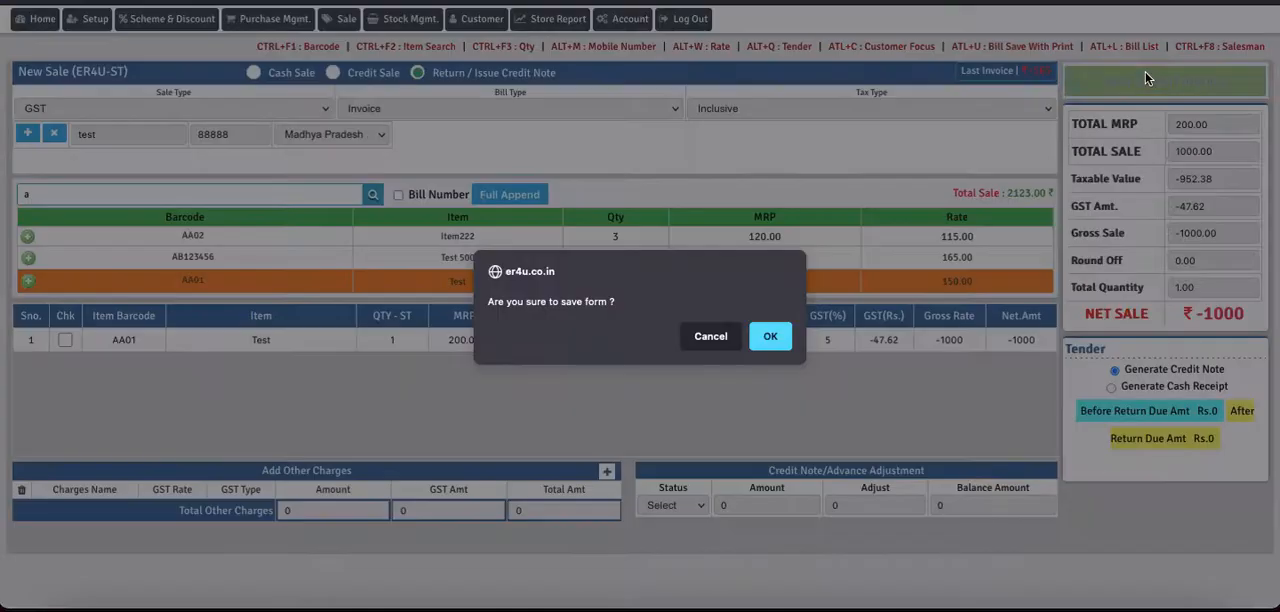
pyautogui.click(766, 334)
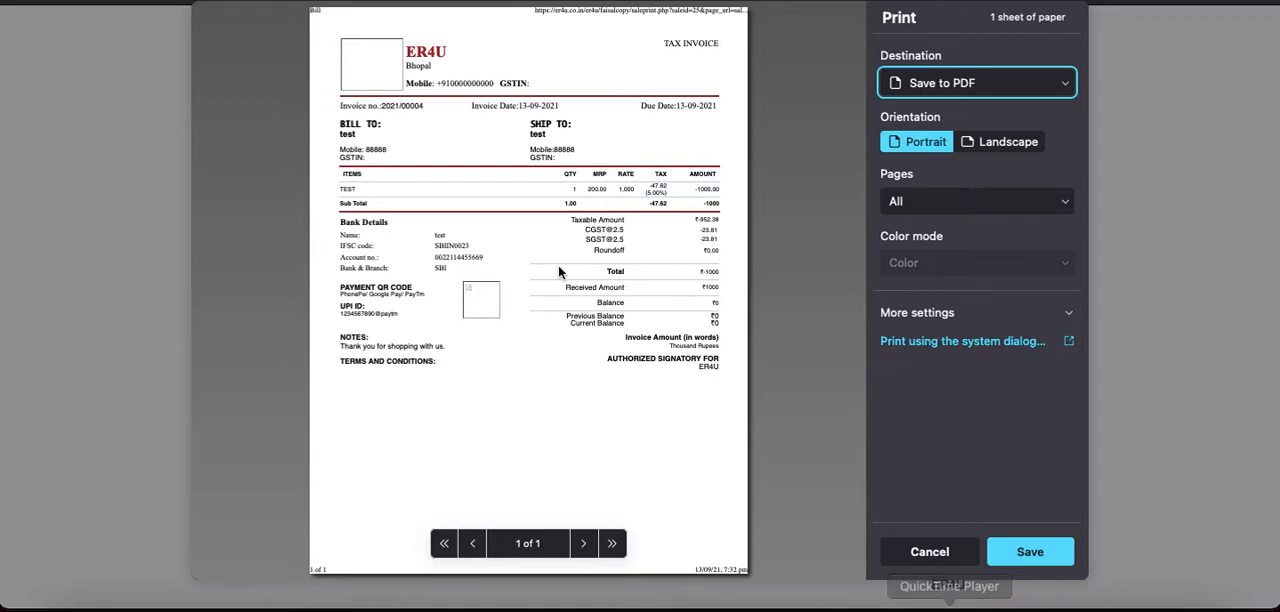
pyautogui.click(925, 550)
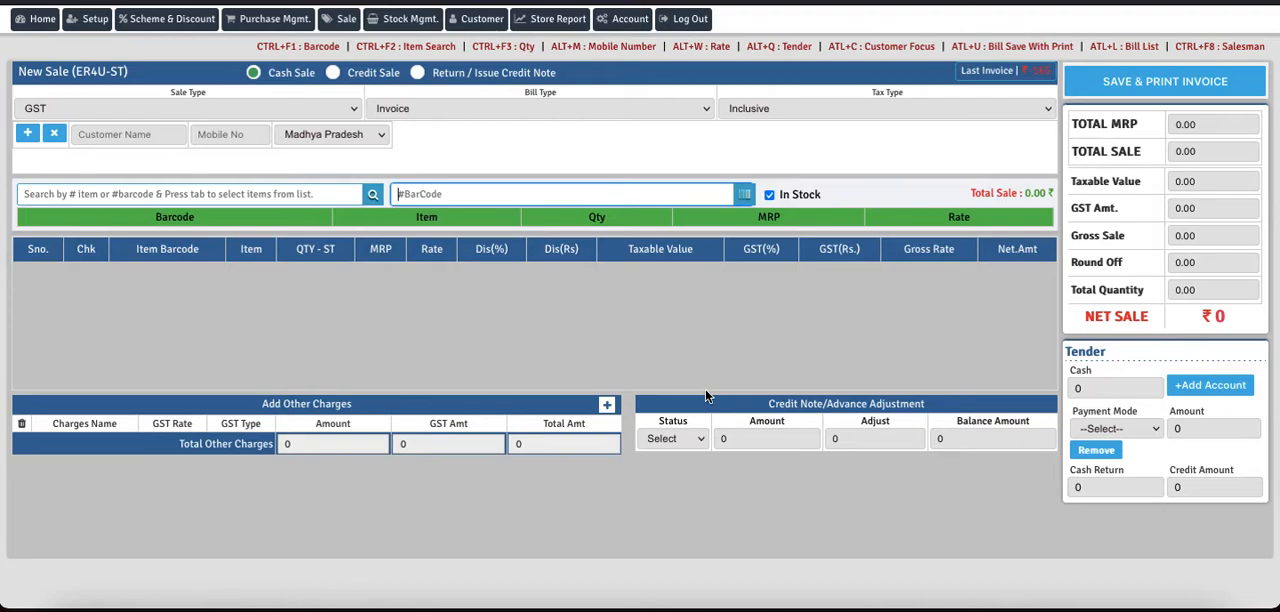
# Step: Select the test customer for a new cash sale and add the Test 500 item (AB123456)
pyautogui.click(117, 134)
pyautogui.write('te')
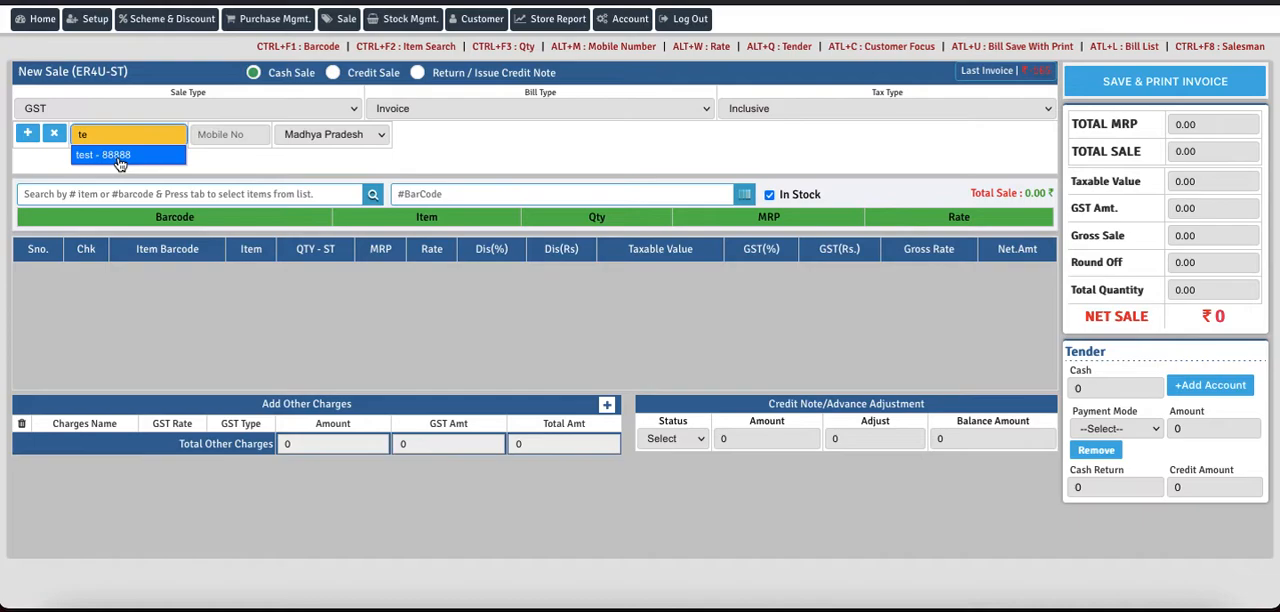
pyautogui.click(121, 160)
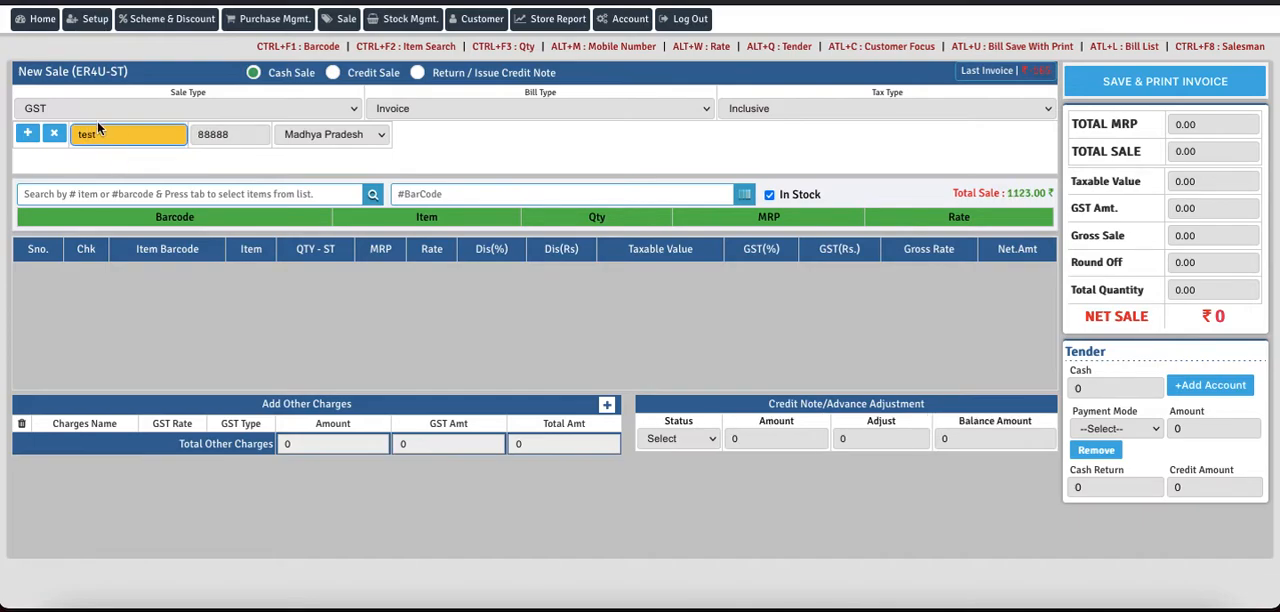
pyautogui.click(104, 192)
pyautogui.write('a')
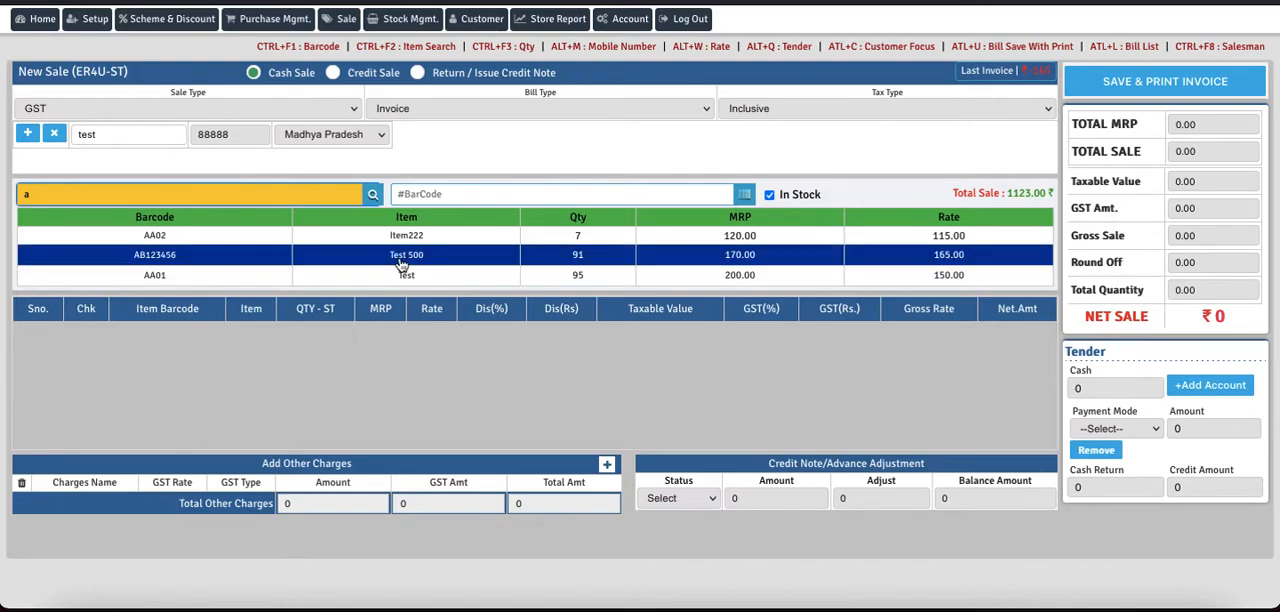
pyautogui.click(400, 255)
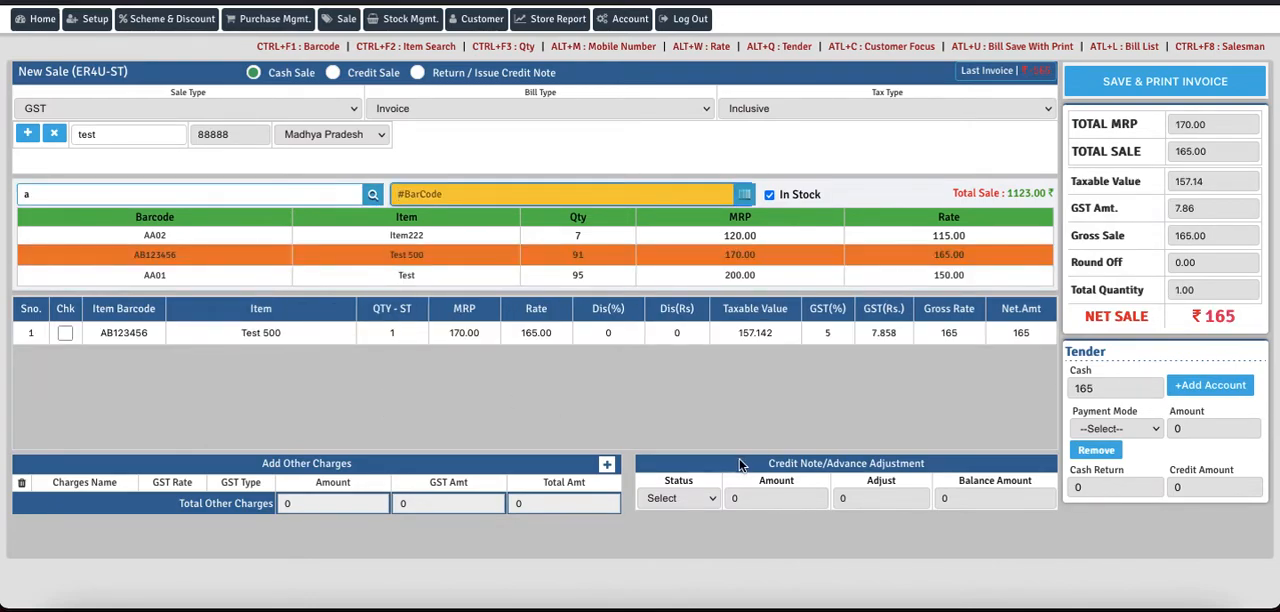
# Step: Set the Credit Note/Advance Adjustment status to CN+Advance and load the customer's available credit amount
pyautogui.moveTo(767, 462); pyautogui.dragTo(935, 468)
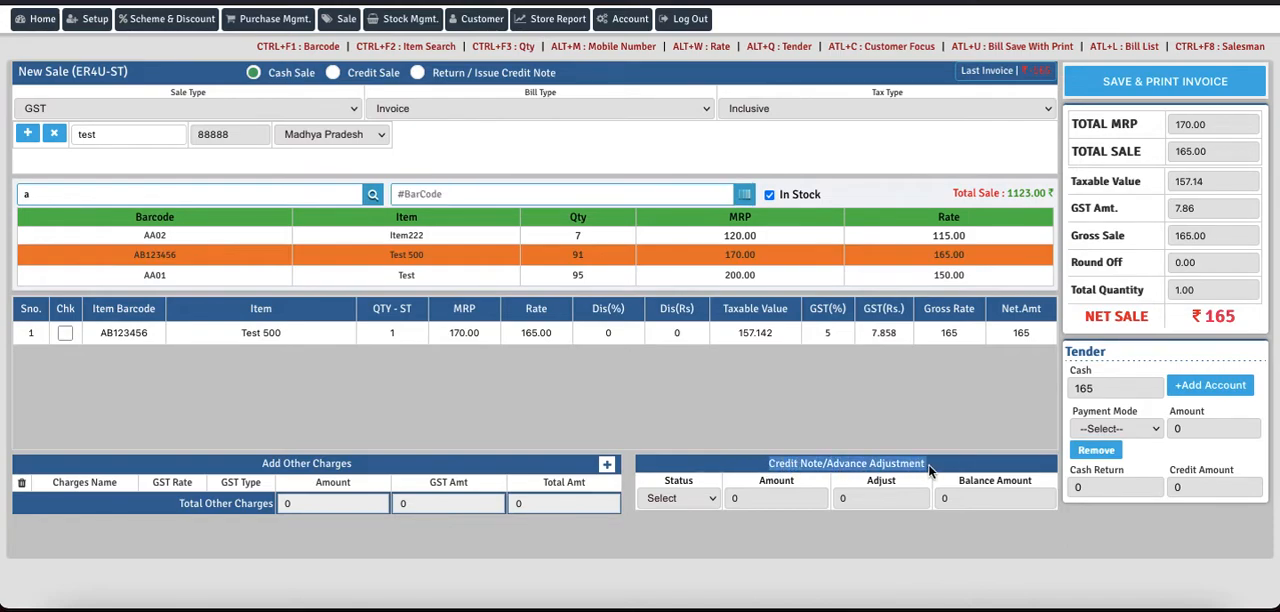
pyautogui.click(705, 497)
pyautogui.click(693, 515)
pyautogui.click(758, 498)
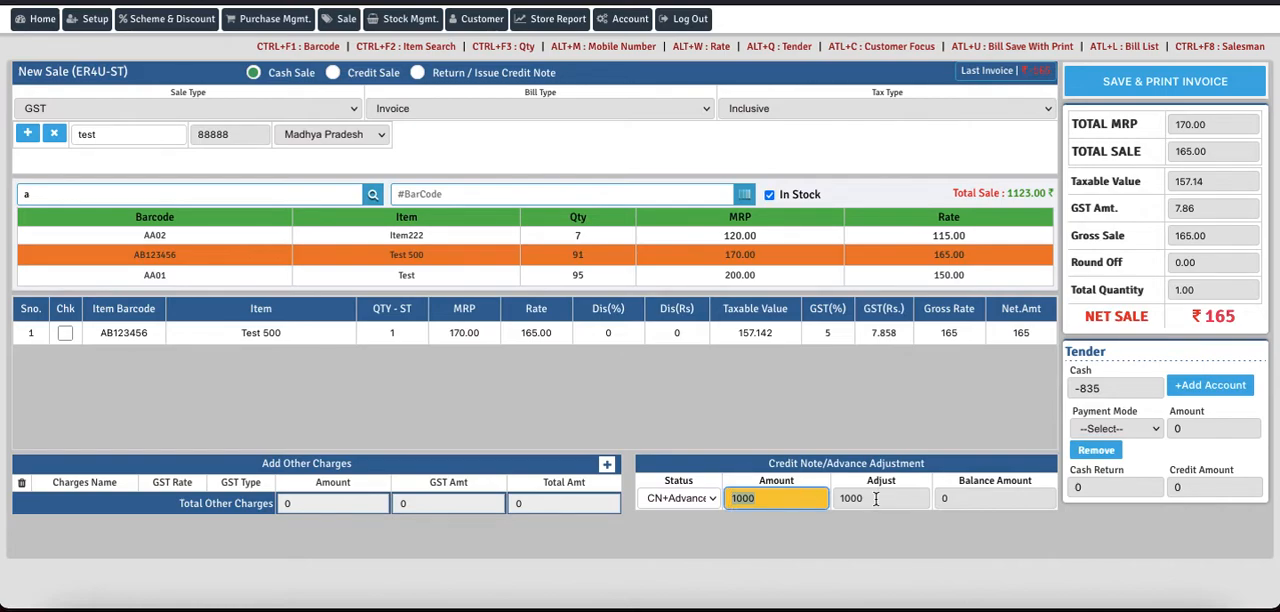
# Step: Set the credit note's Adjust amount to 165 to match the net sale
pyautogui.moveTo(1240, 318); pyautogui.dragTo(1198, 319)
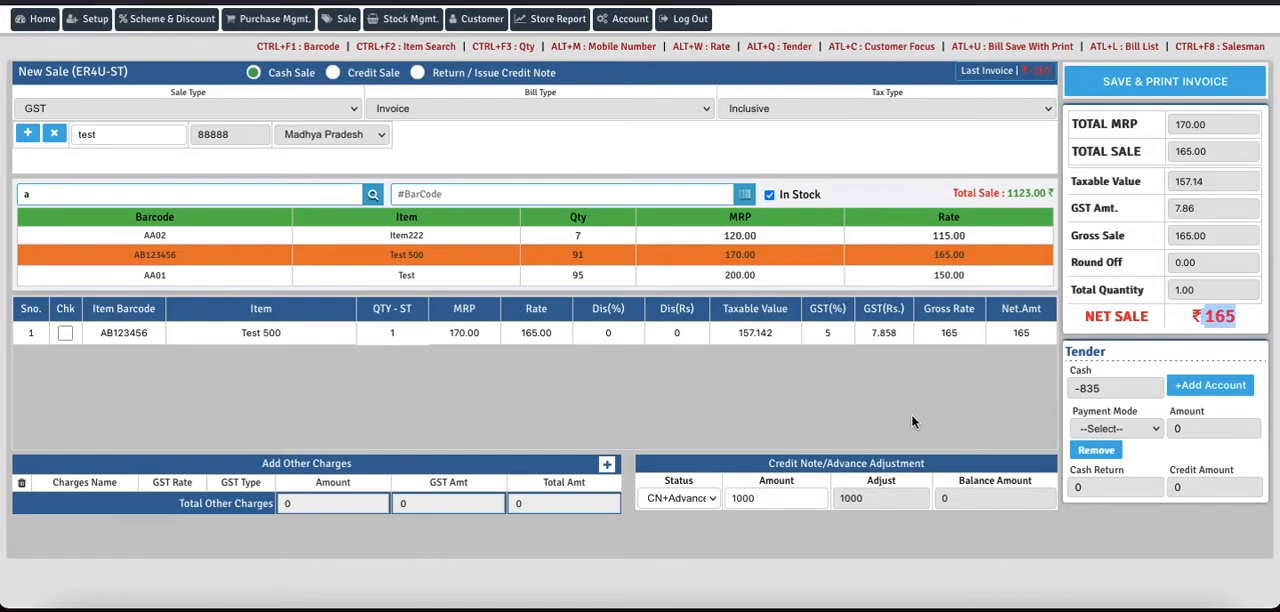
pyautogui.click(764, 503)
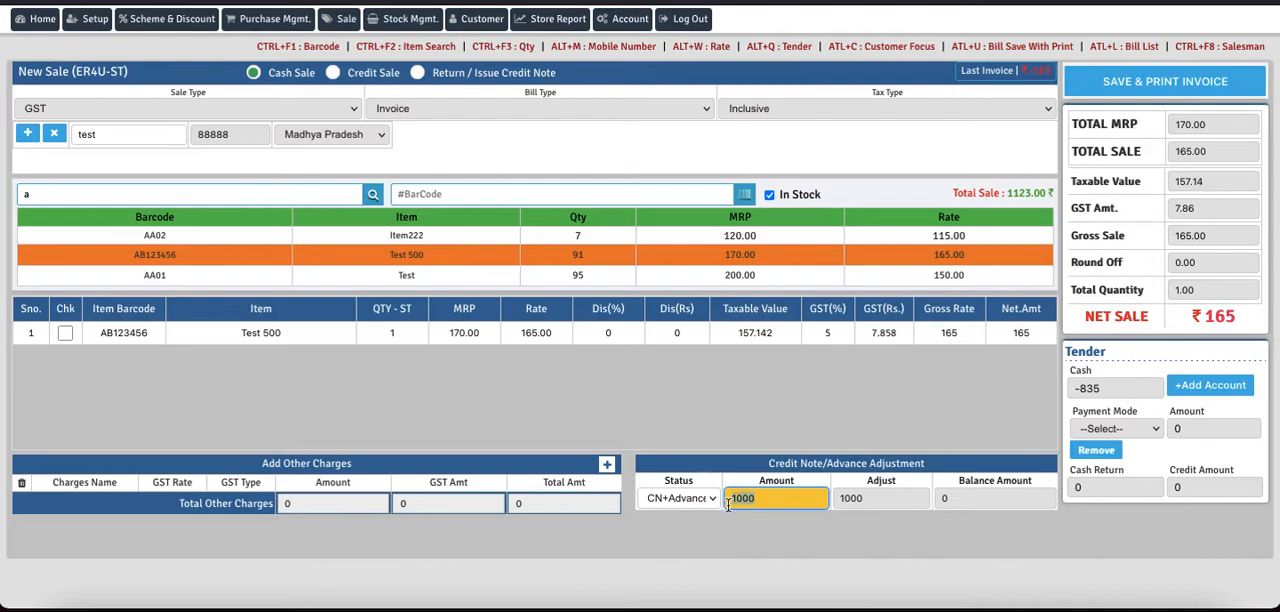
pyautogui.click(880, 497)
pyautogui.write('165')
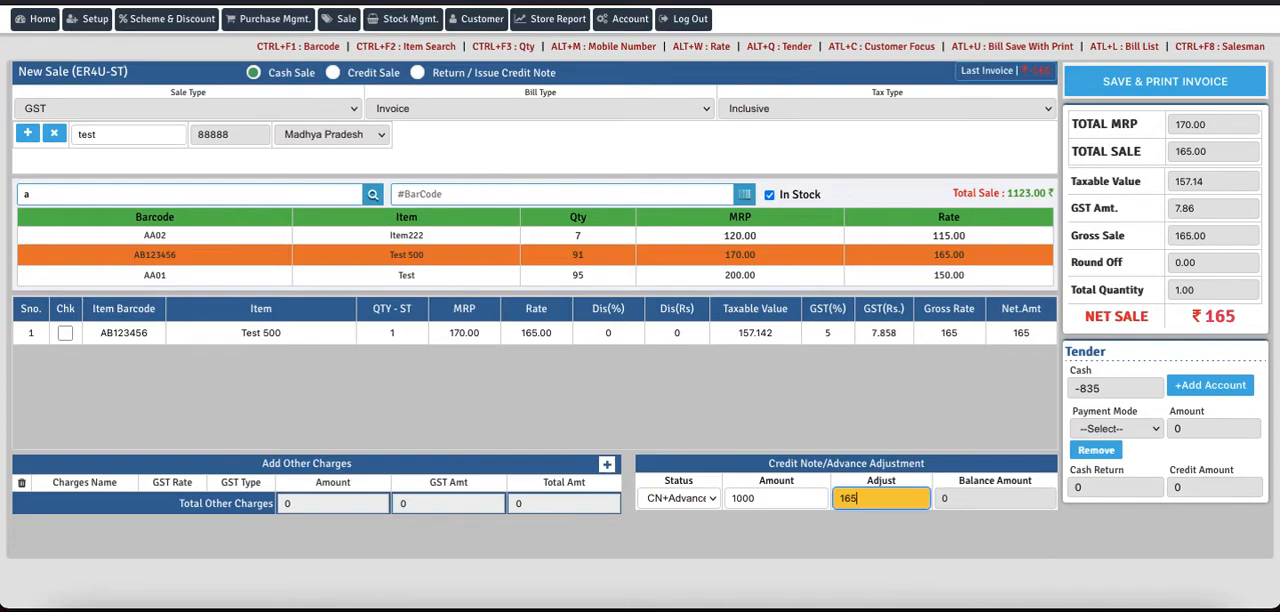
pyautogui.press('Tab')
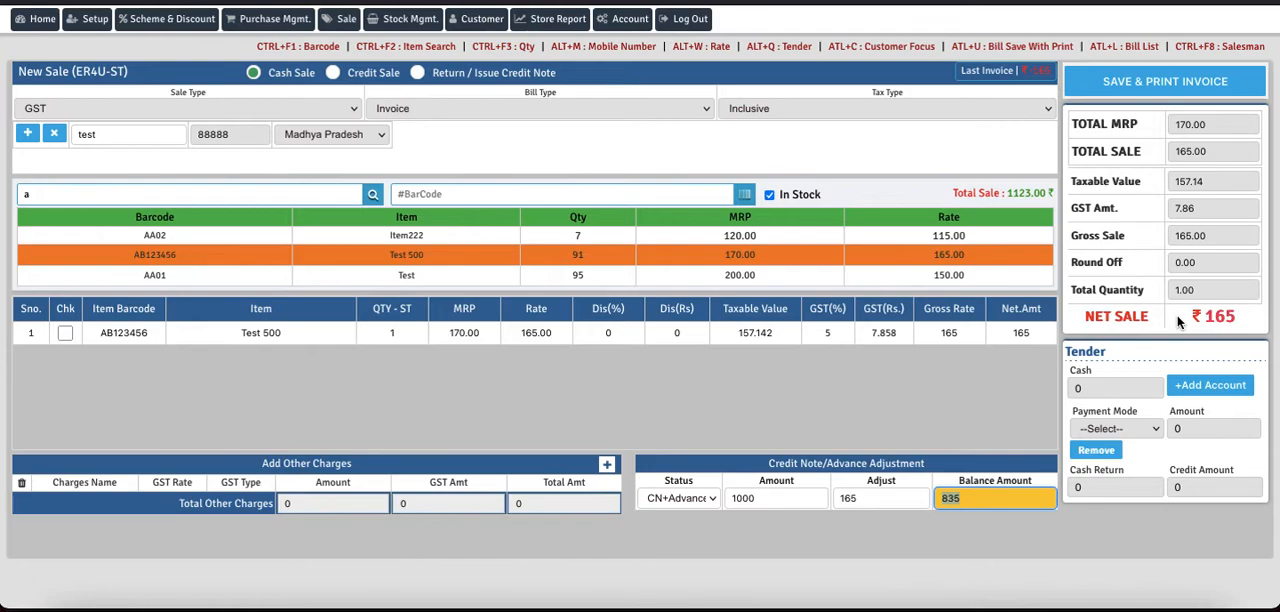
pyautogui.click(868, 500)
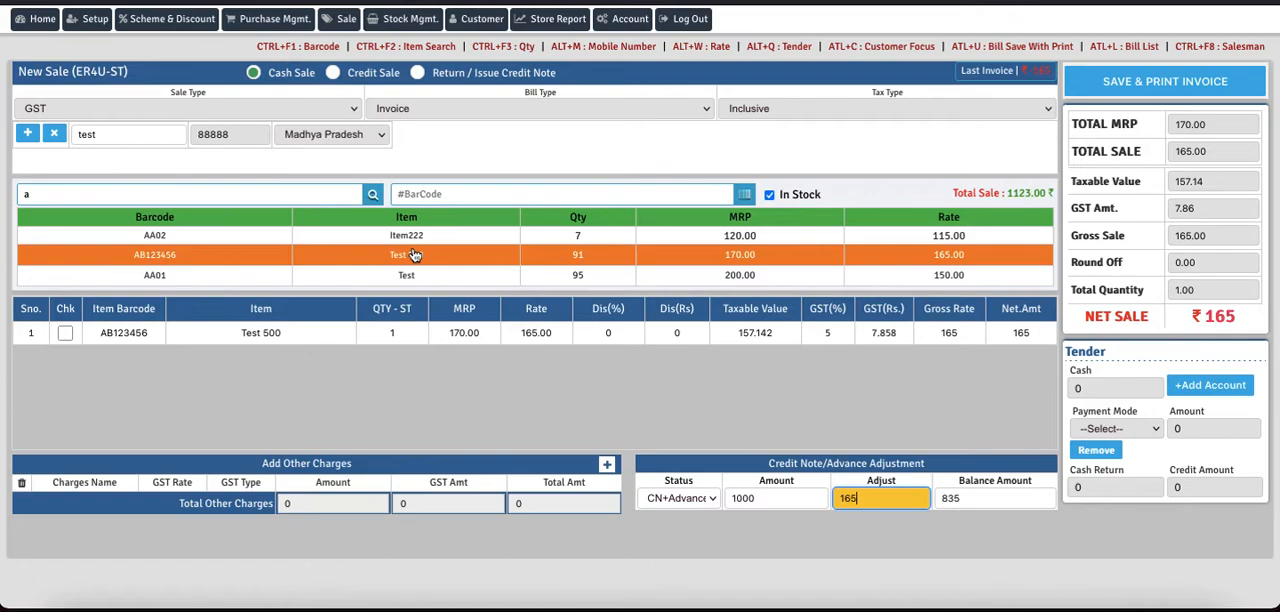
# Step: Add the Test 500 item again and raise its quantity in the sale to 11
pyautogui.click(415, 255)
pyautogui.click(402, 333)
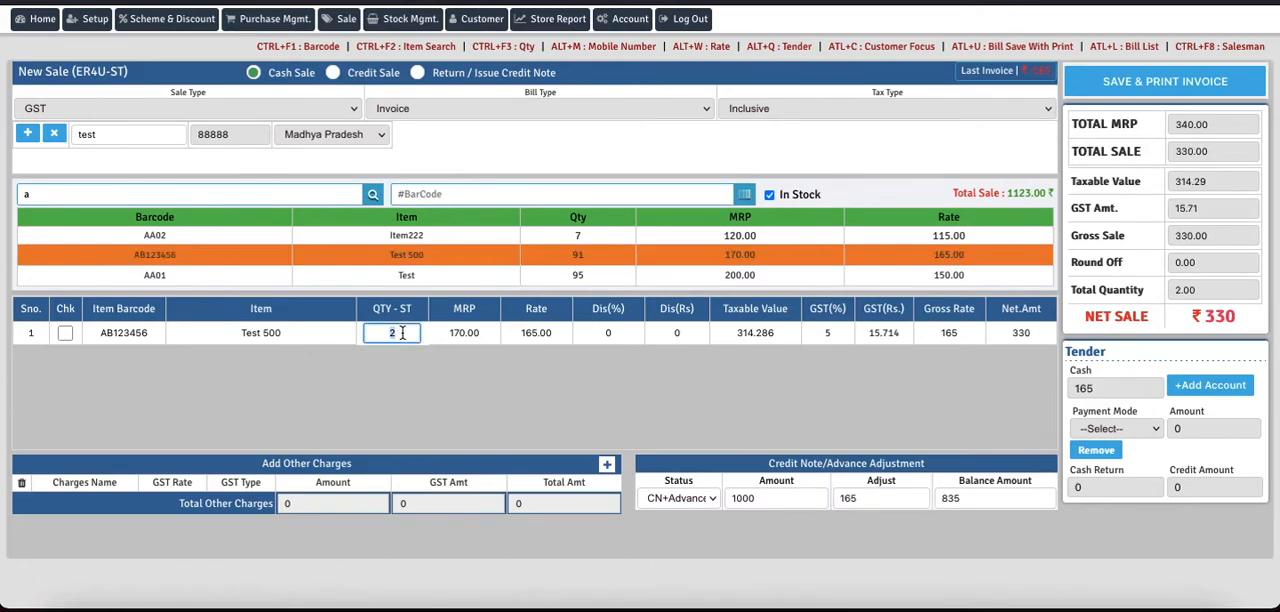
pyautogui.write('10')
pyautogui.press('Return')
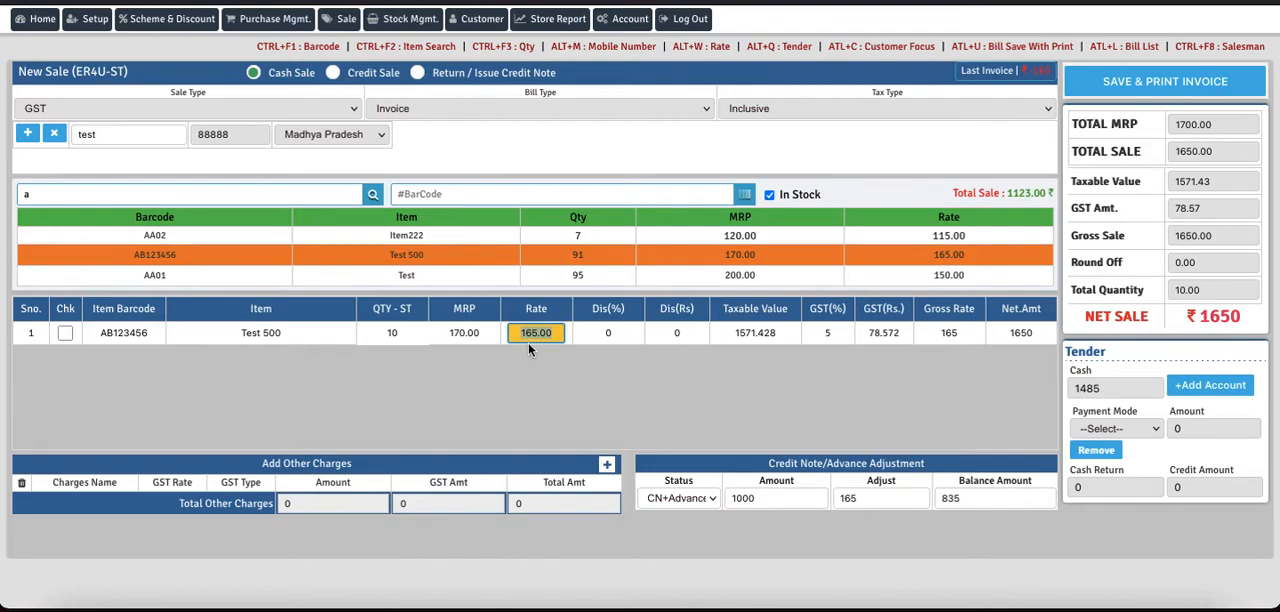
pyautogui.press('Return')
pyautogui.click(412, 334)
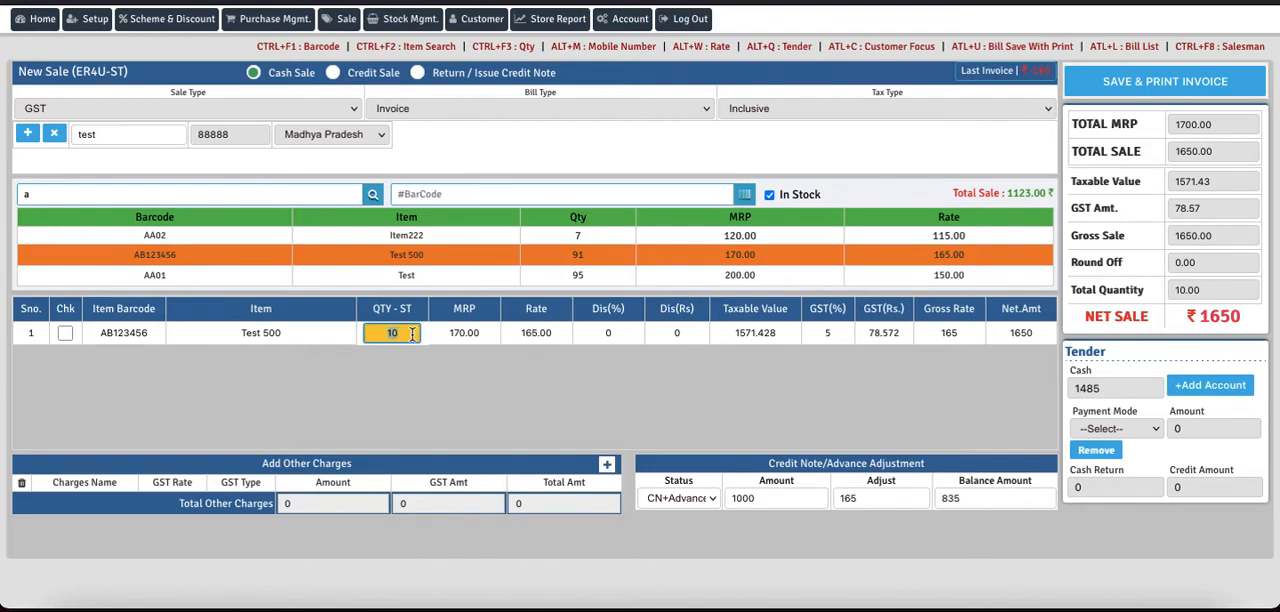
pyautogui.write('11')
pyautogui.press('Return')
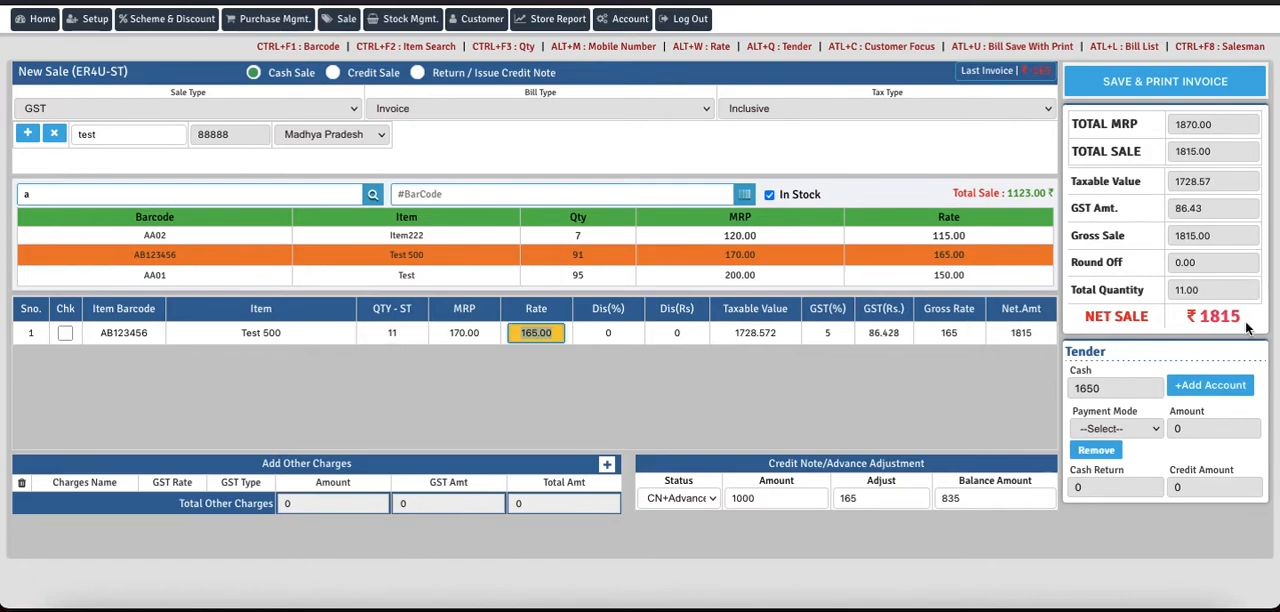
pyautogui.press('Return')
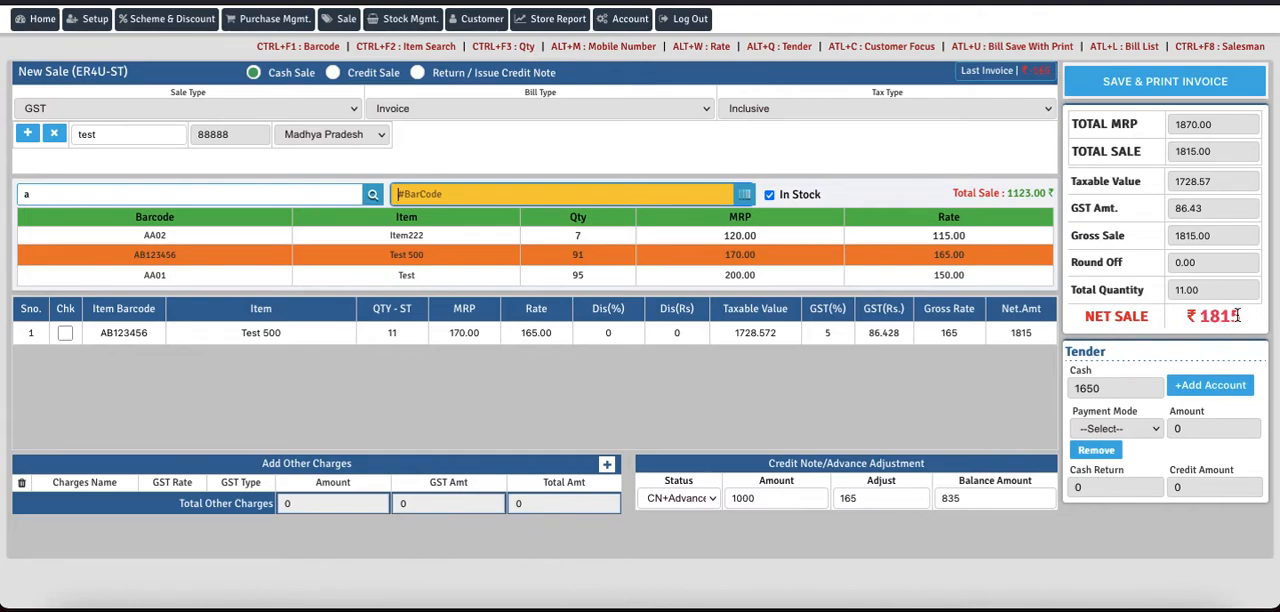
# Step: Set the credit note's Adjust amount to 1000 and update the balance amount, dismissing the alert
pyautogui.click(770, 496)
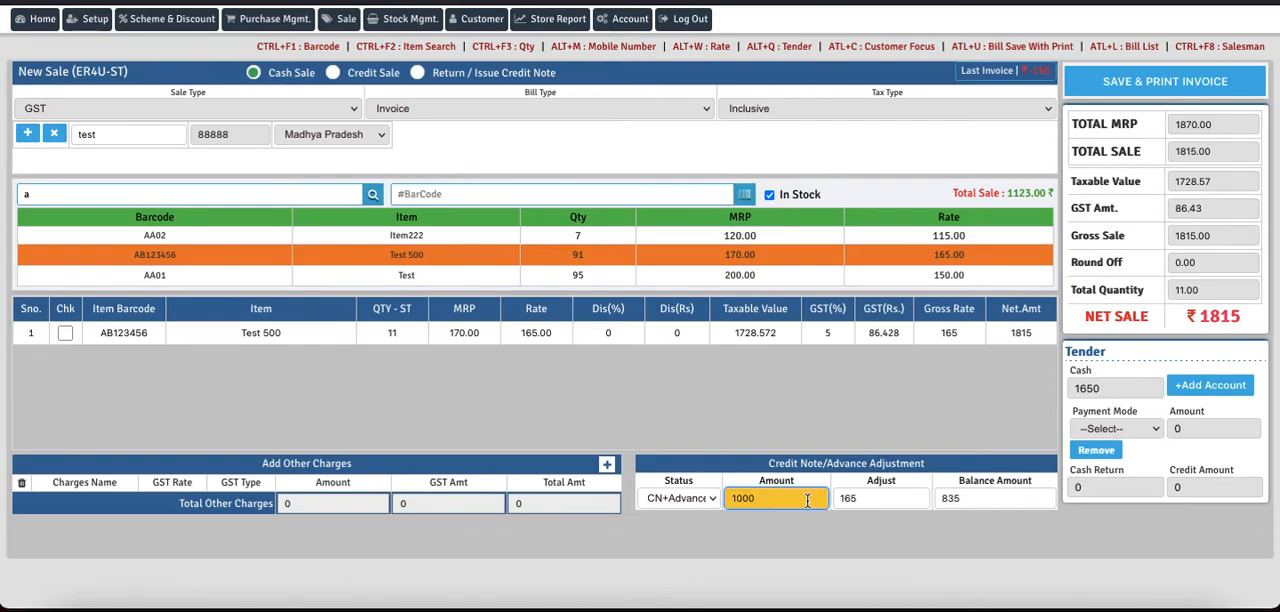
pyautogui.click(876, 498)
pyautogui.press('BackSpace')
pyautogui.press('BackSpace')
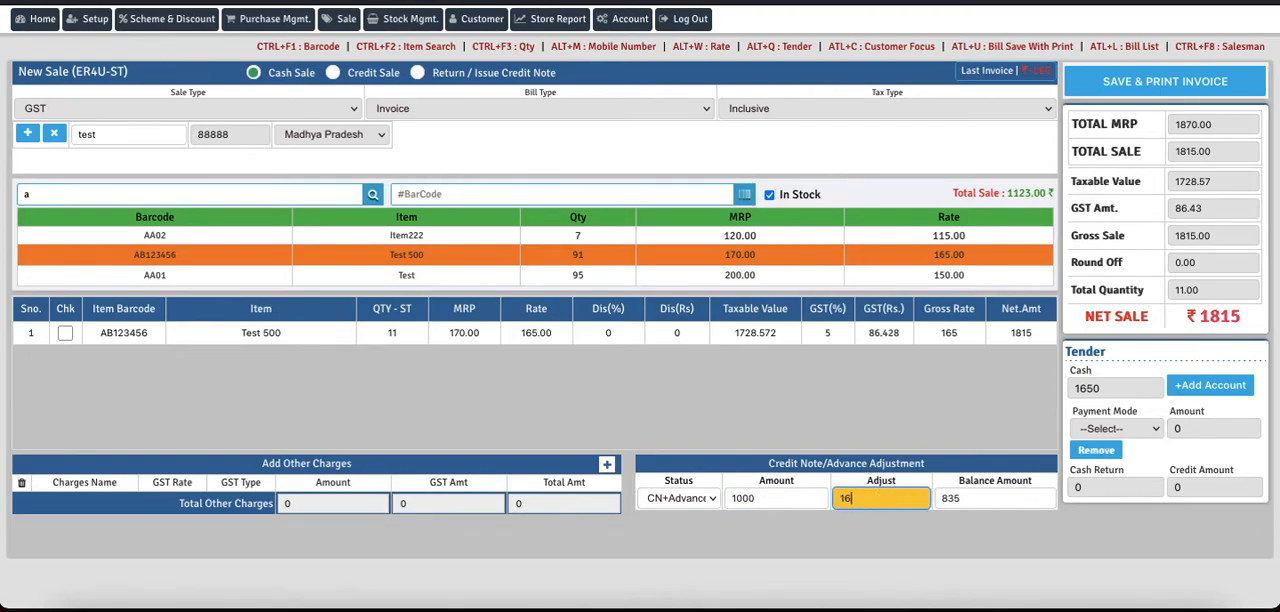
pyautogui.write('000')
pyautogui.press('Tab')
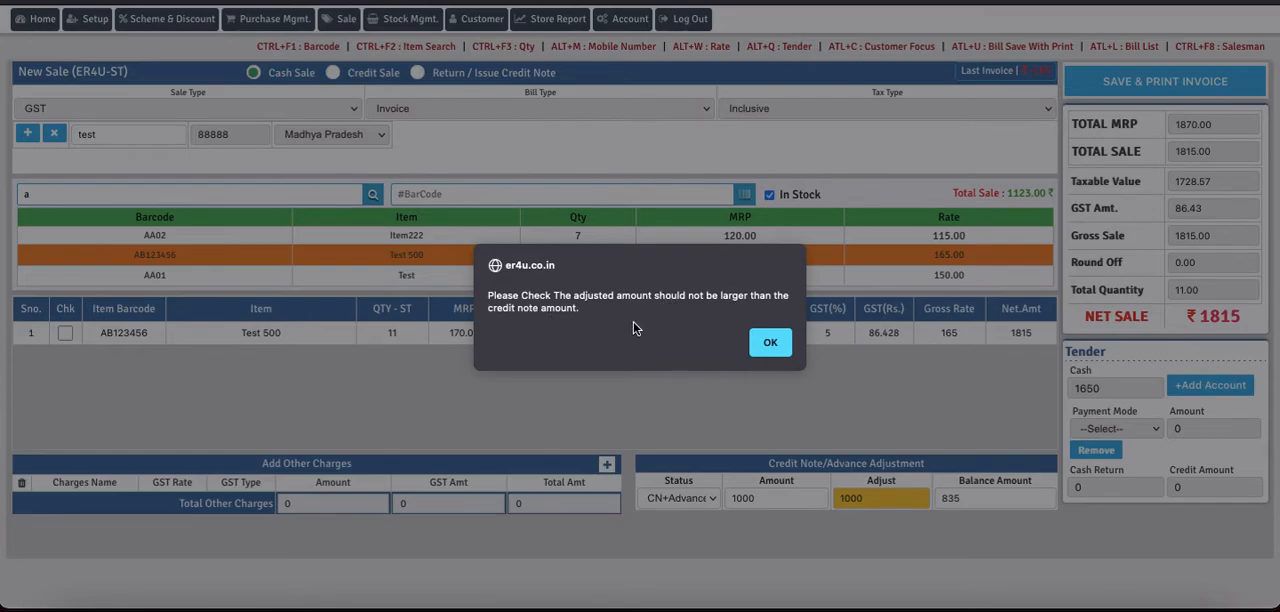
pyautogui.click(769, 344)
pyautogui.click(954, 494)
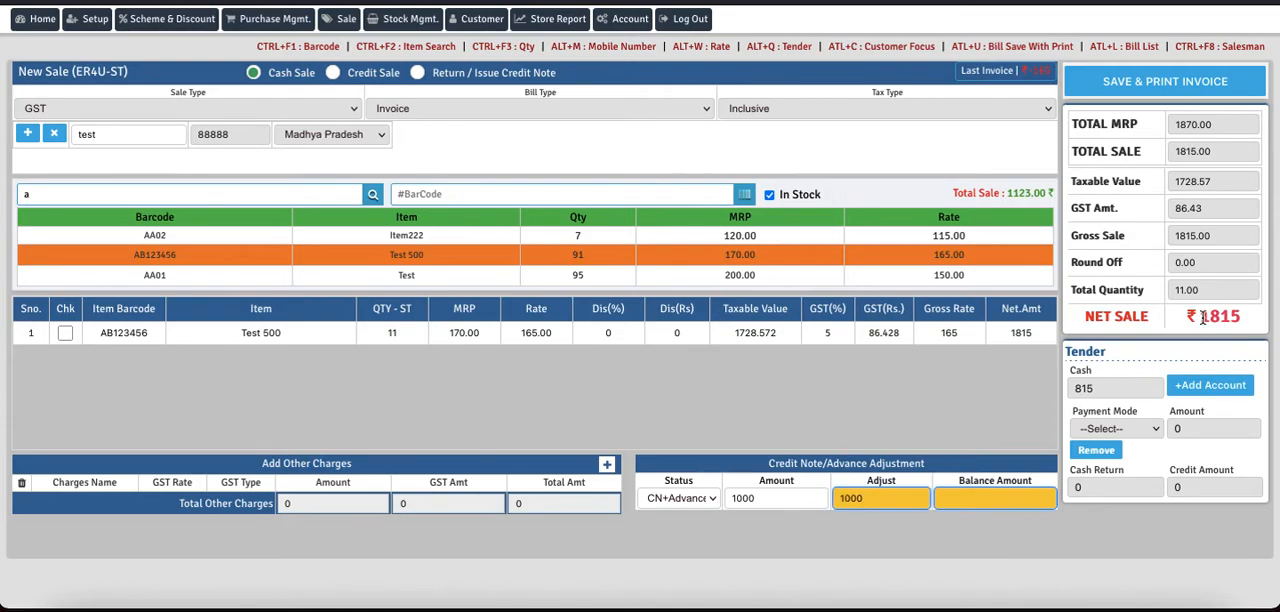
# Step: Save the cash sale with the adjusted credit note, confirm it, and dismiss the invoice's print preview without saving a PDF
pyautogui.moveTo(1201, 318); pyautogui.dragTo(1246, 320)
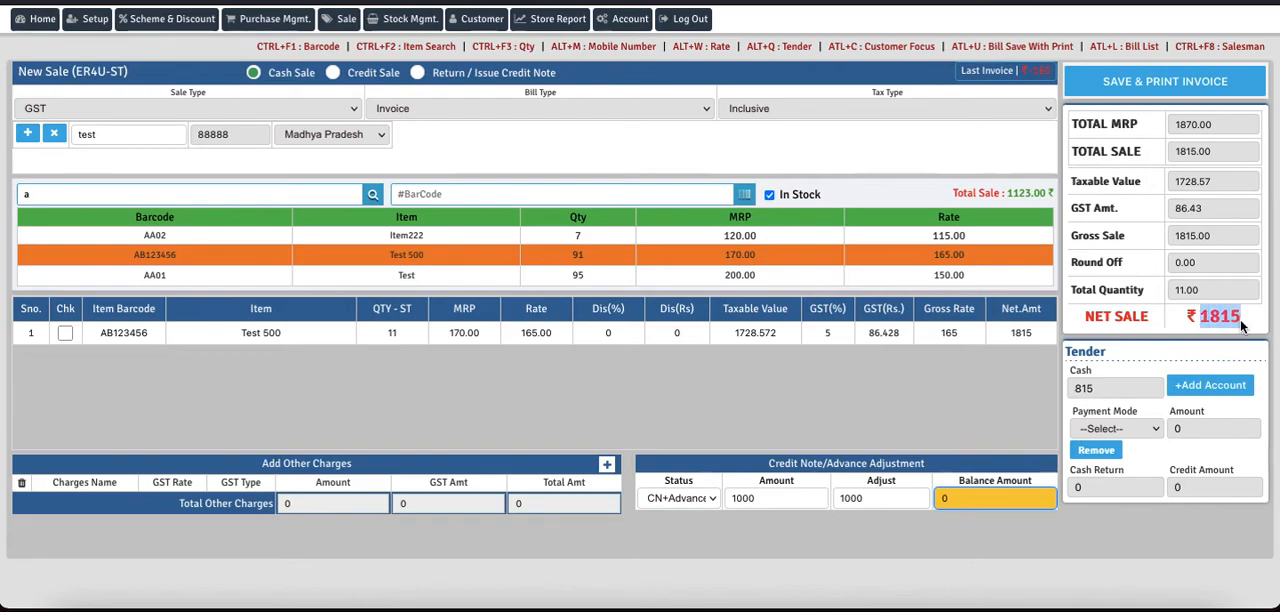
pyautogui.click(1116, 386)
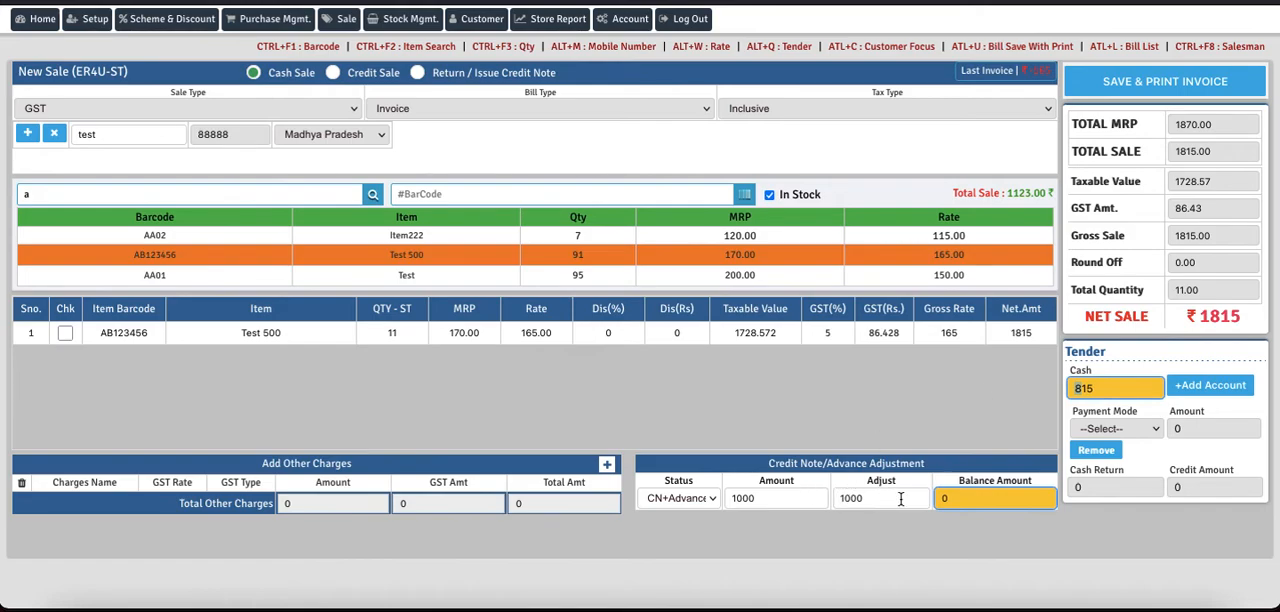
pyautogui.click(1135, 82)
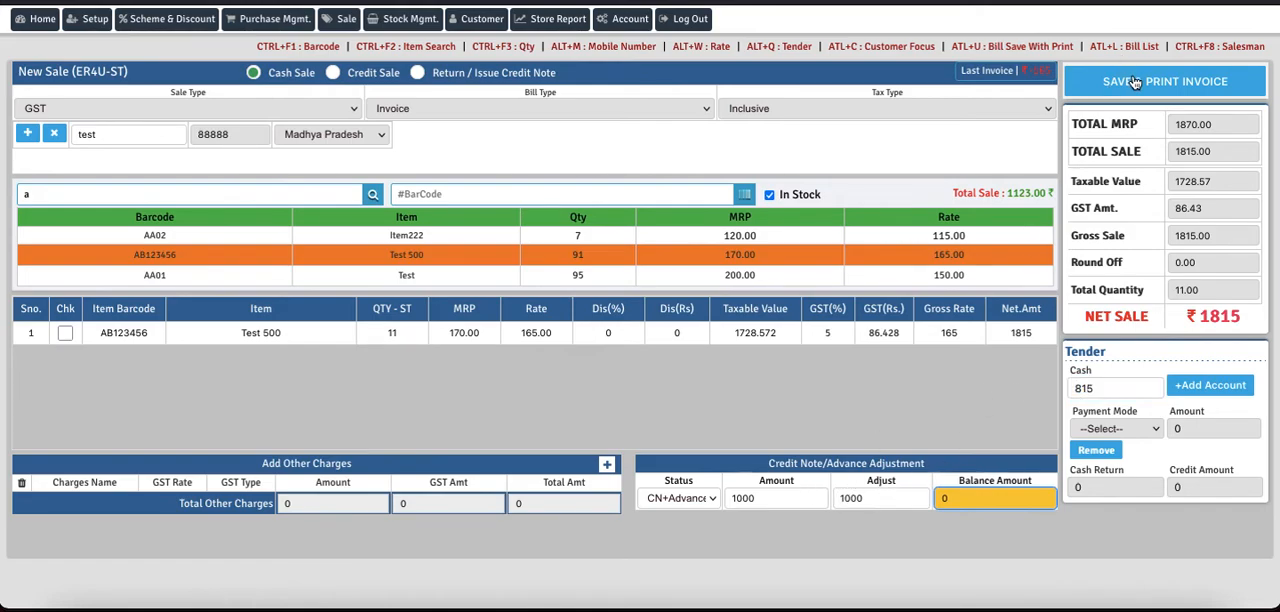
pyautogui.click(768, 334)
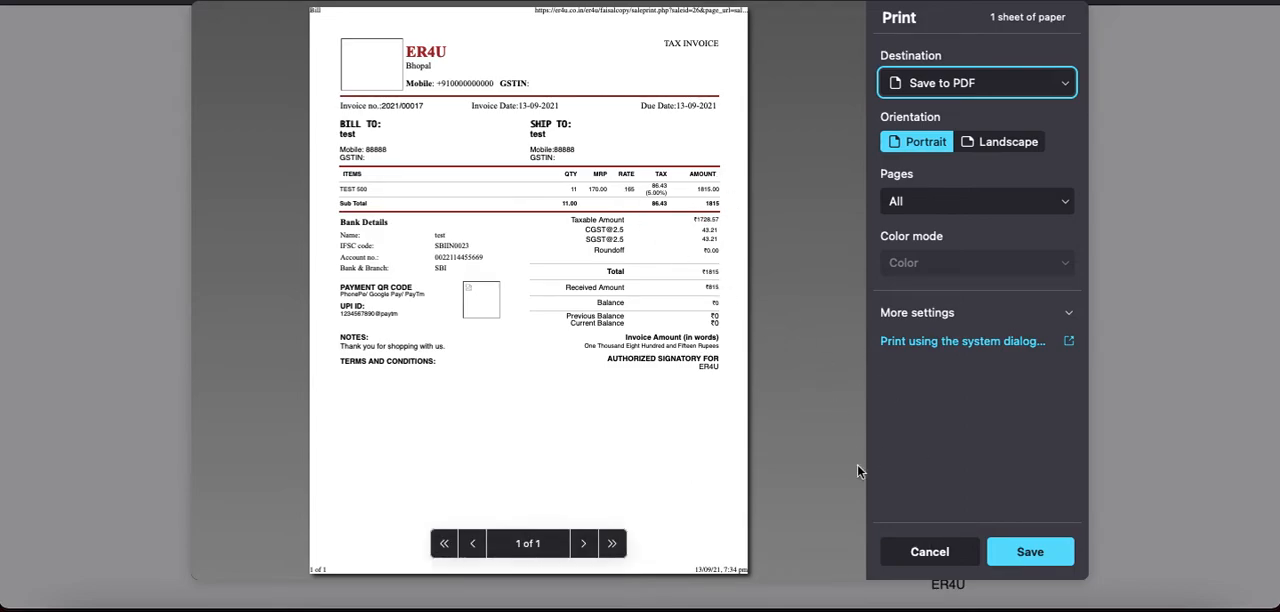
pyautogui.click(905, 551)
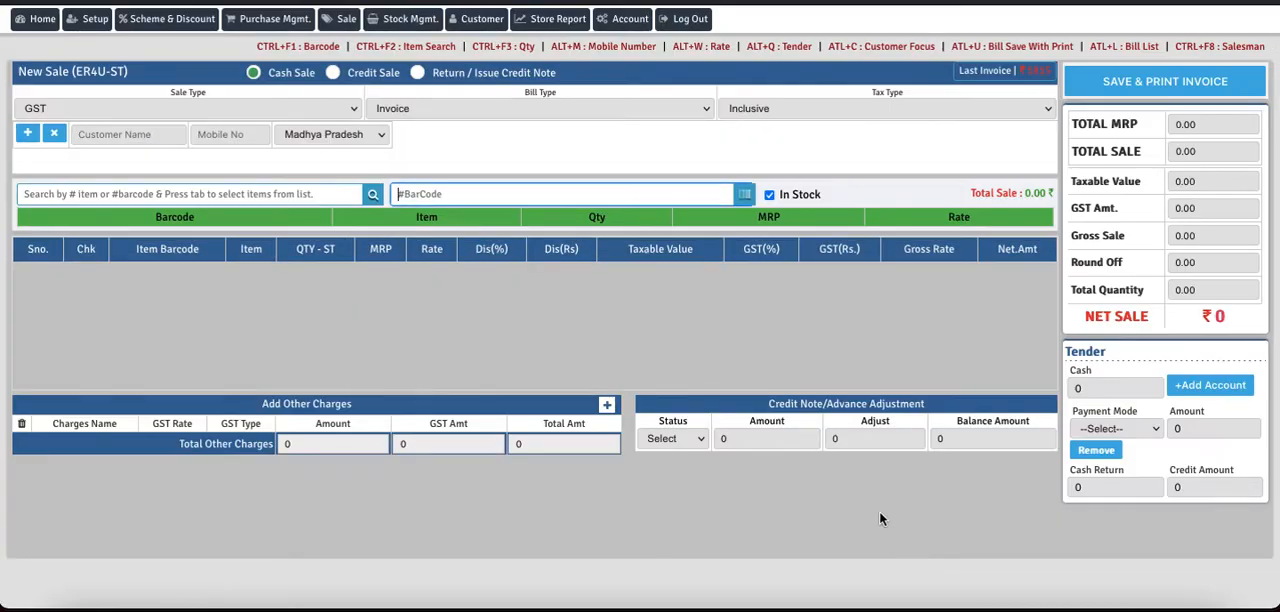
# Step: Select the test customer on a new cash sale and set the adjustment status to CN+Advance to check the remaining credit
pyautogui.click(155, 128)
pyautogui.write('tes')
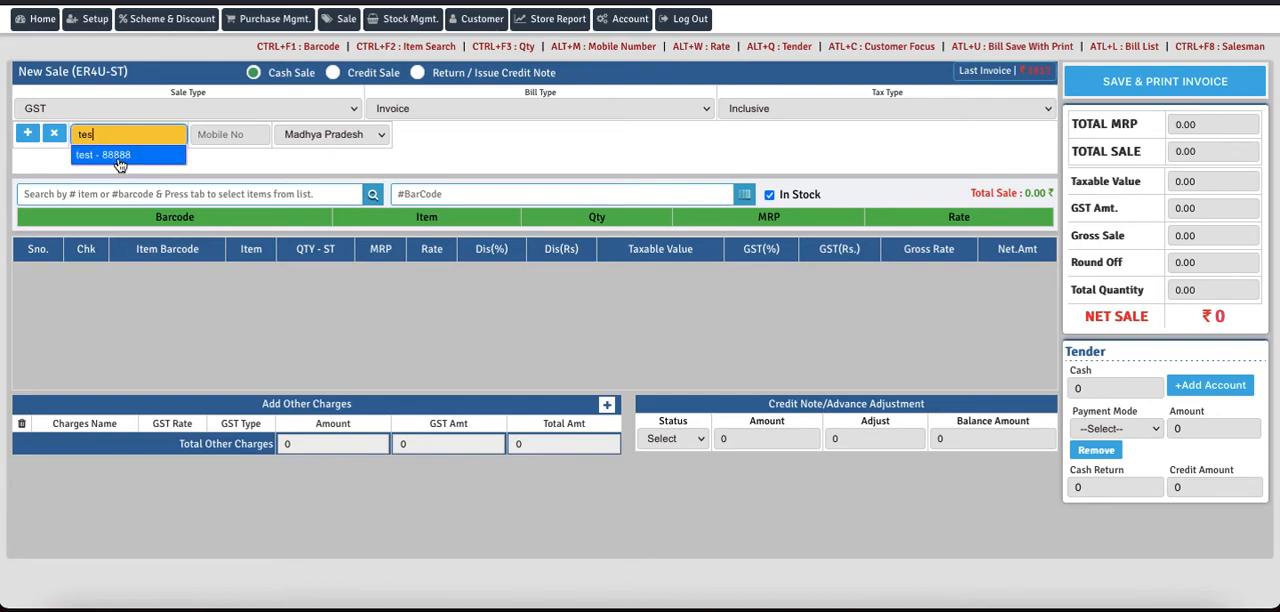
pyautogui.click(117, 158)
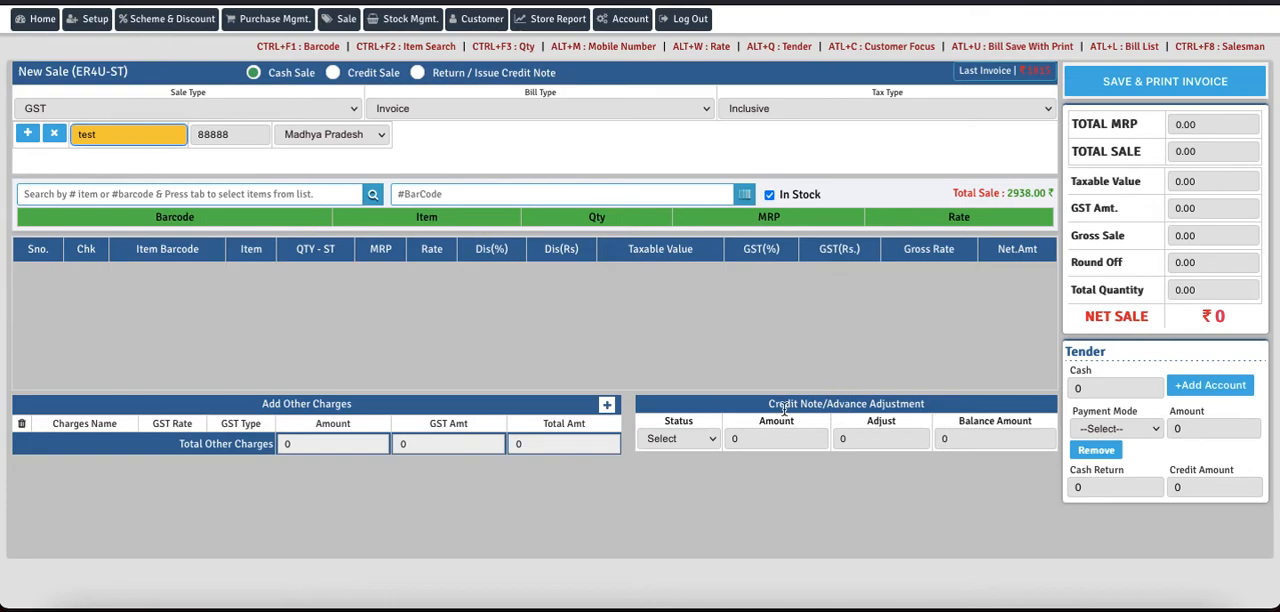
pyautogui.click(694, 438)
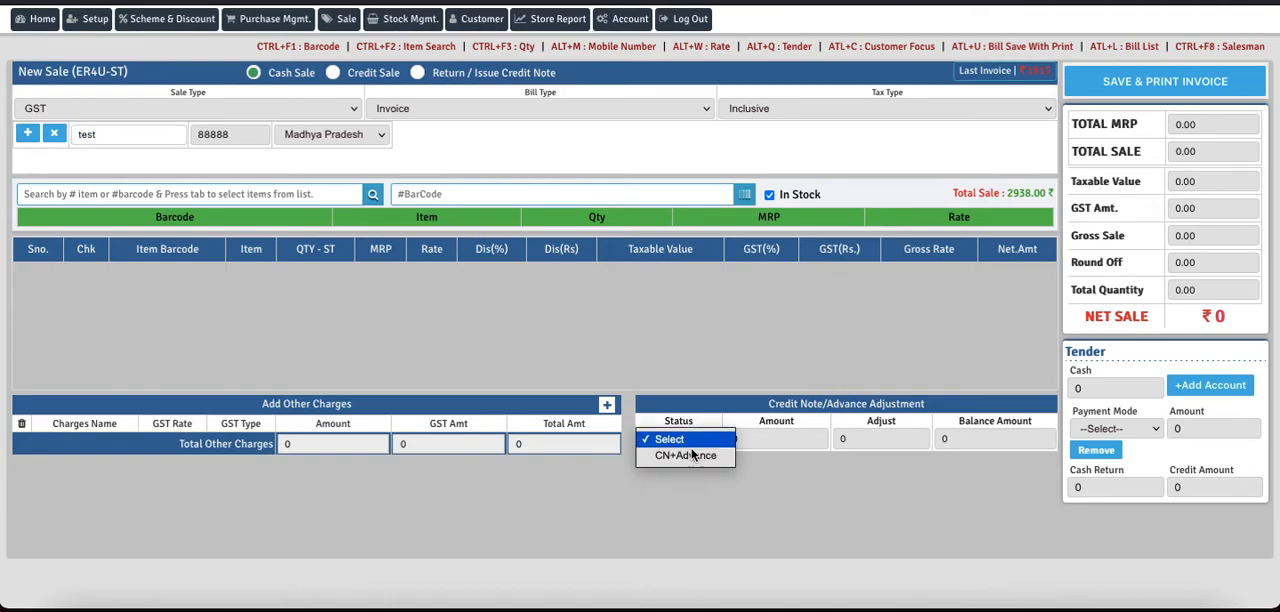
pyautogui.click(689, 456)
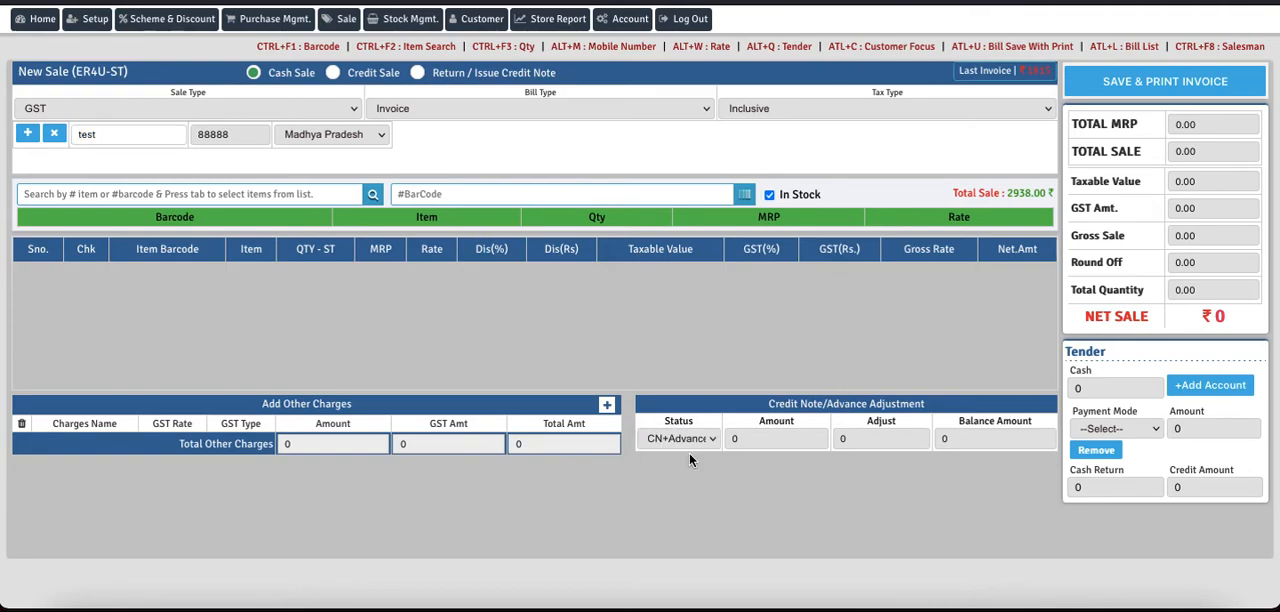
pyautogui.click(746, 438)
pyautogui.click(856, 437)
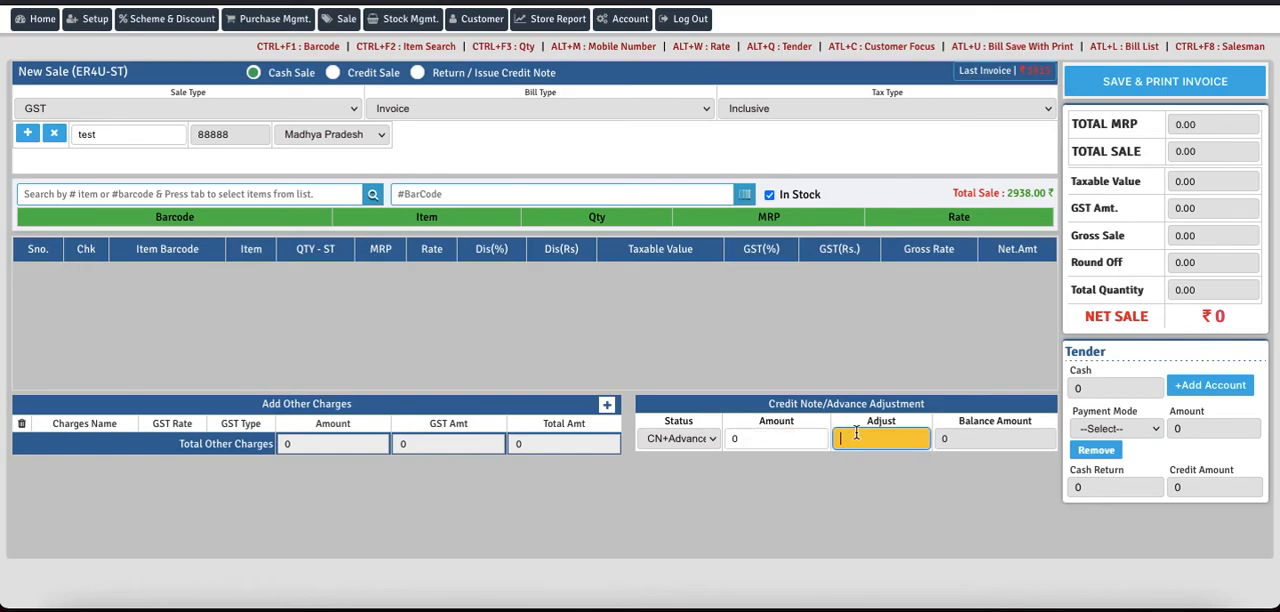